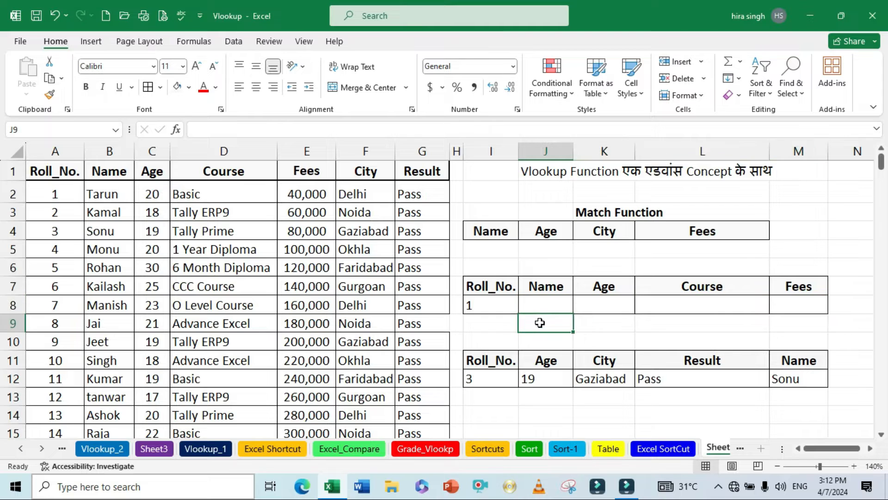
left_click(234, 255)
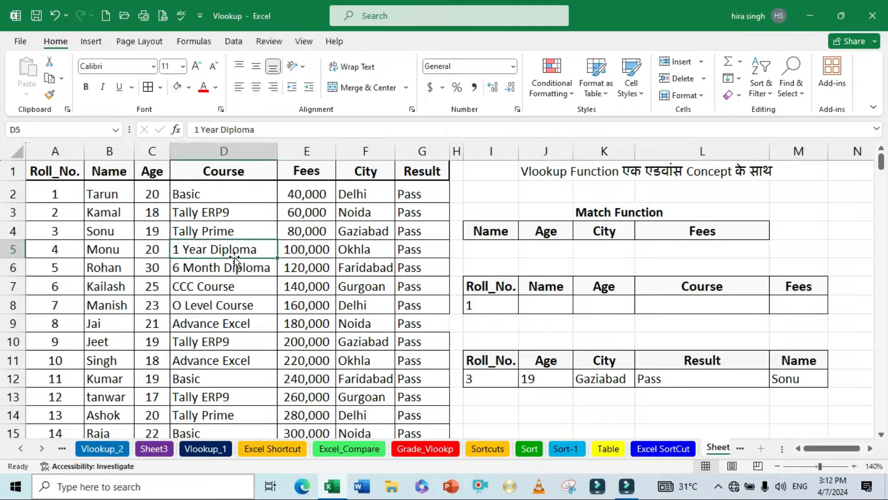
left_click(235, 266)
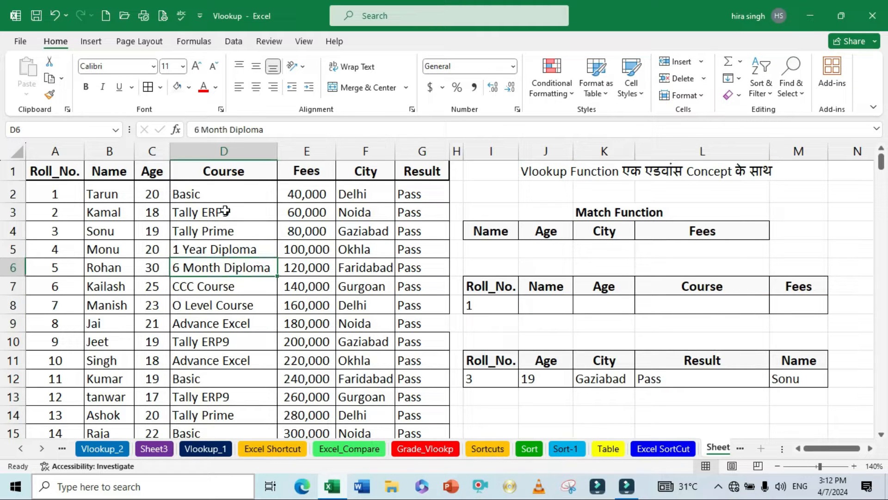
left_click(226, 229)
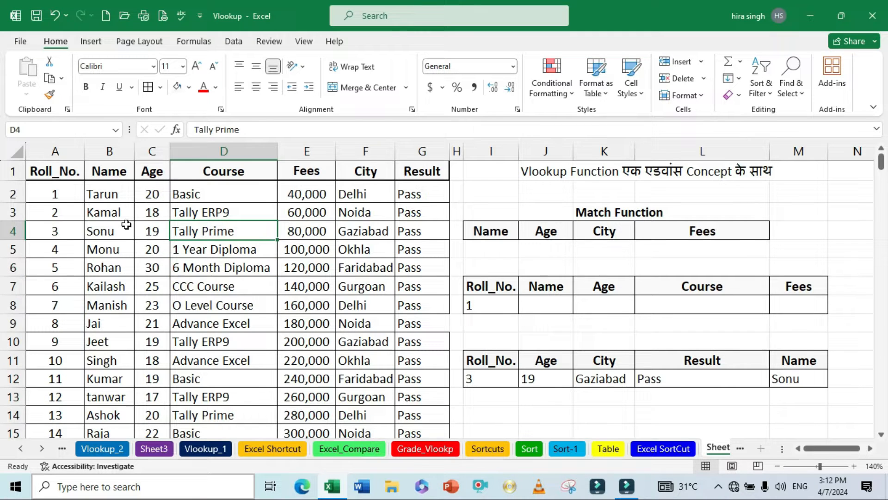
left_click(152, 214)
left_click(319, 224)
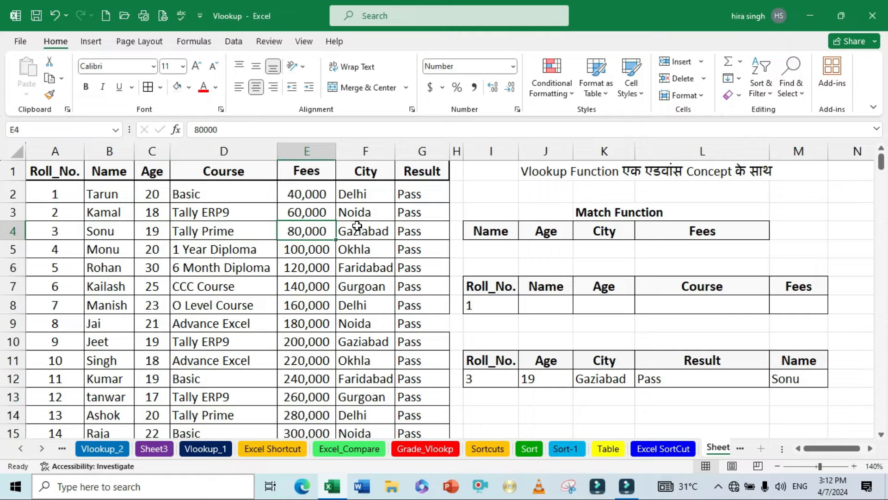
left_click(357, 225)
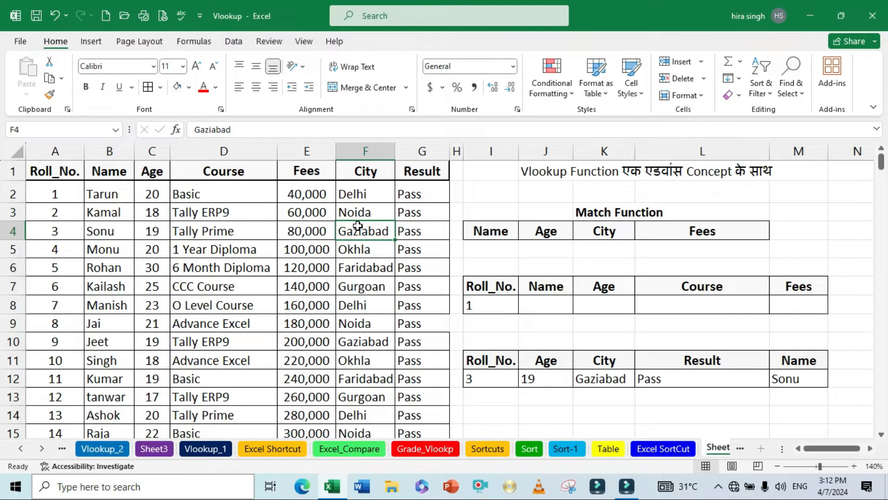
Step: Begin a VLOOKUP formula in cell J8 under Name, using the roll number in I8 as the lookup value
left_click(529, 307)
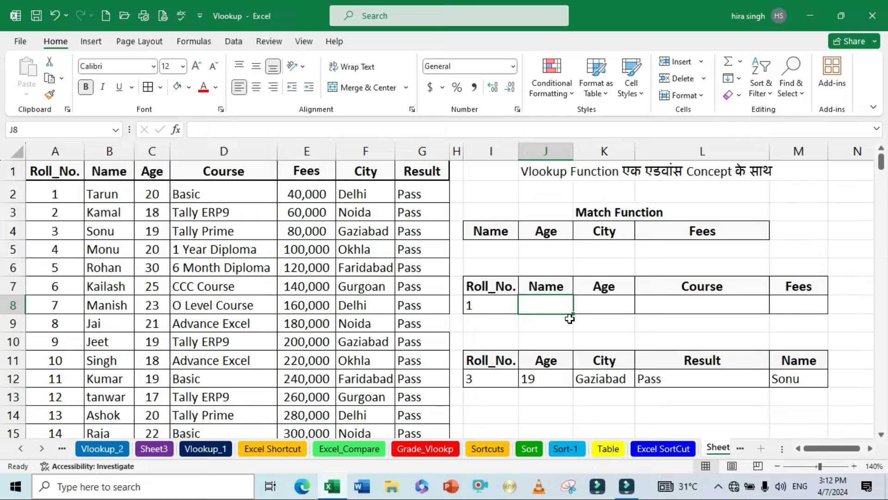
type("=")
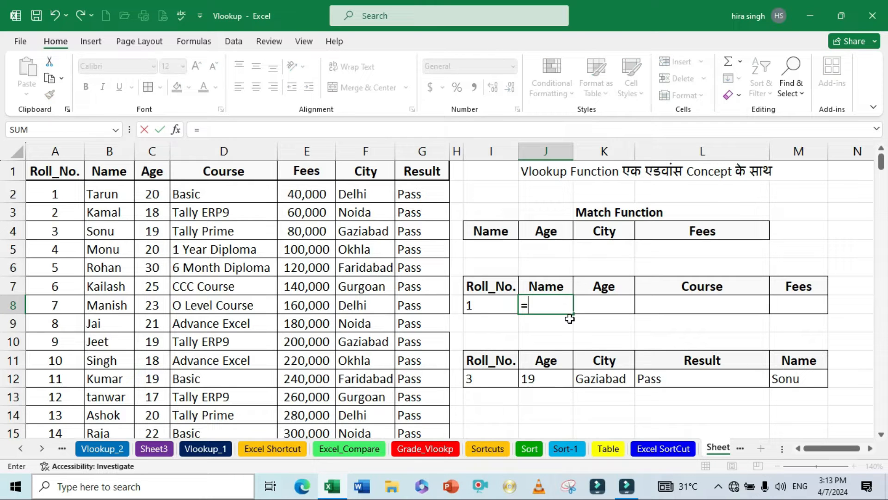
type("vl")
key("Tab")
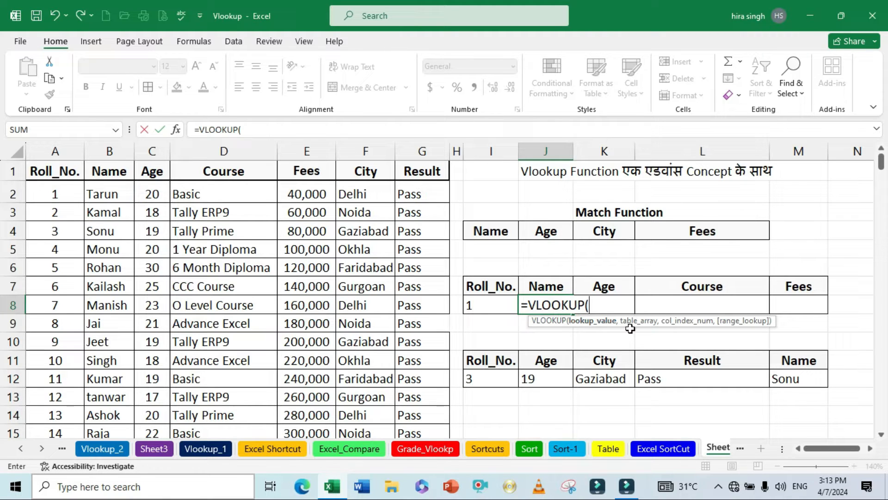
left_click_drag(631, 320, 629, 334)
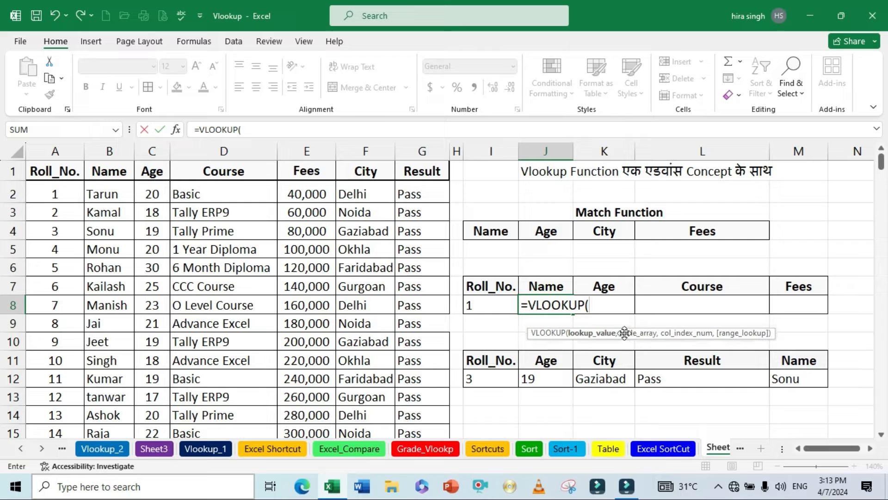
left_click(493, 308)
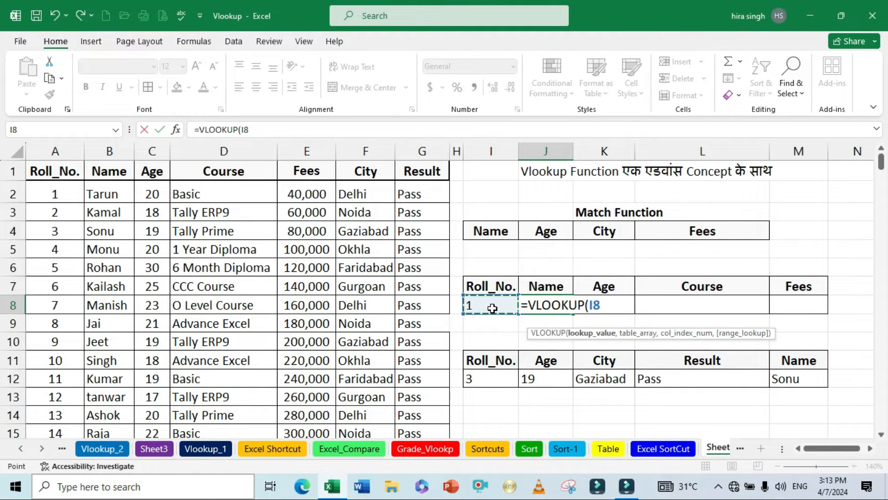
type(",")
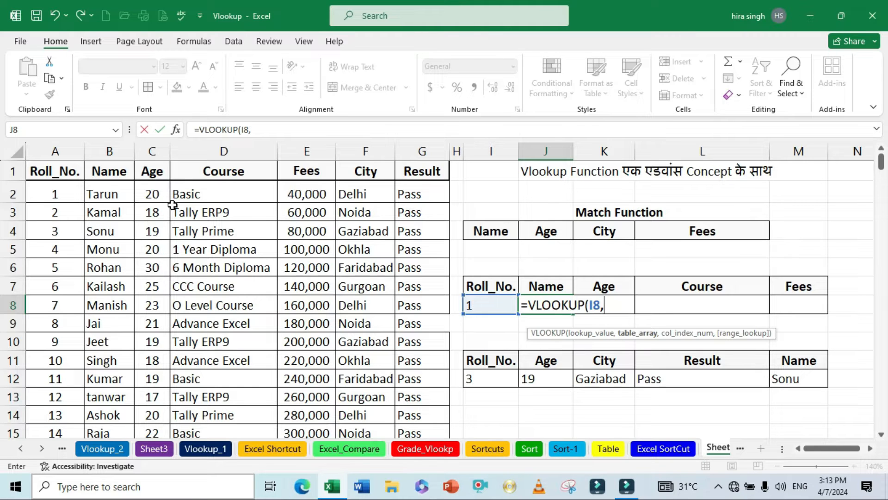
Step: Set the VLOOKUP table array to the entire columns A:G of the student table
scroll(204, 259, "down", 7)
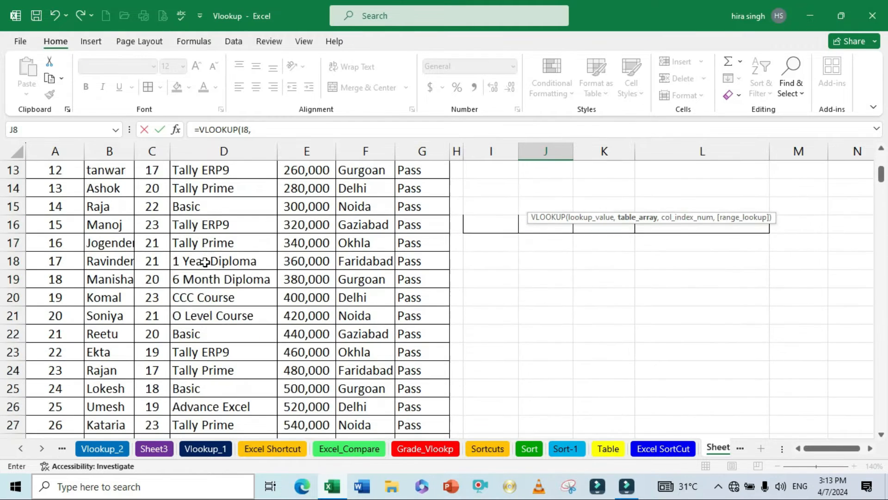
scroll(205, 265, "up", 7)
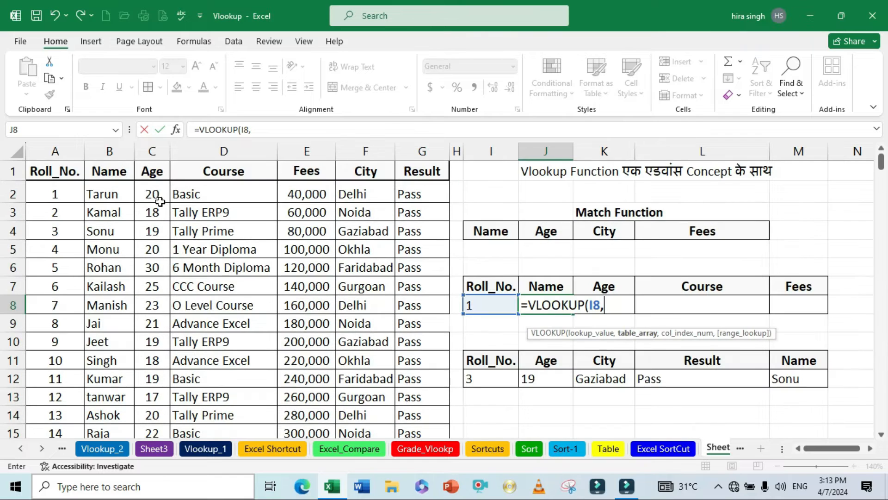
left_click_drag(63, 174, 410, 370)
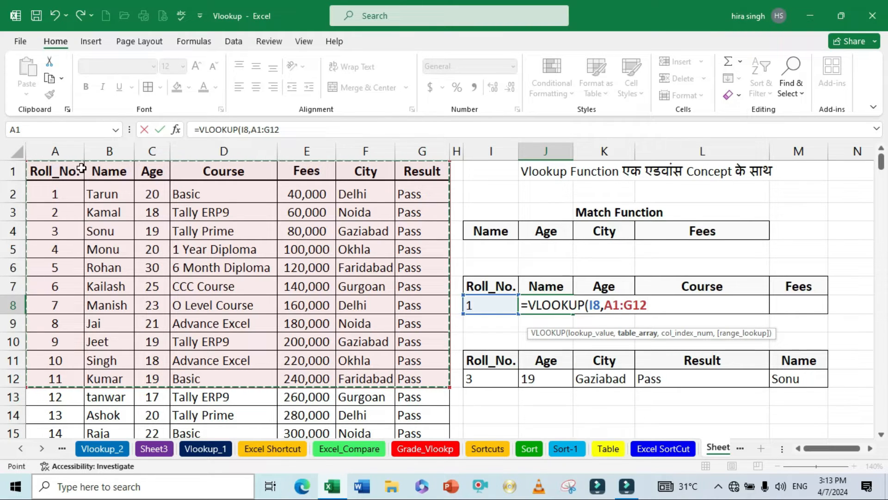
left_click_drag(63, 150, 395, 160)
scroll(339, 240, "down", 6)
scroll(339, 240, "down", 3)
scroll(339, 240, "up", 9)
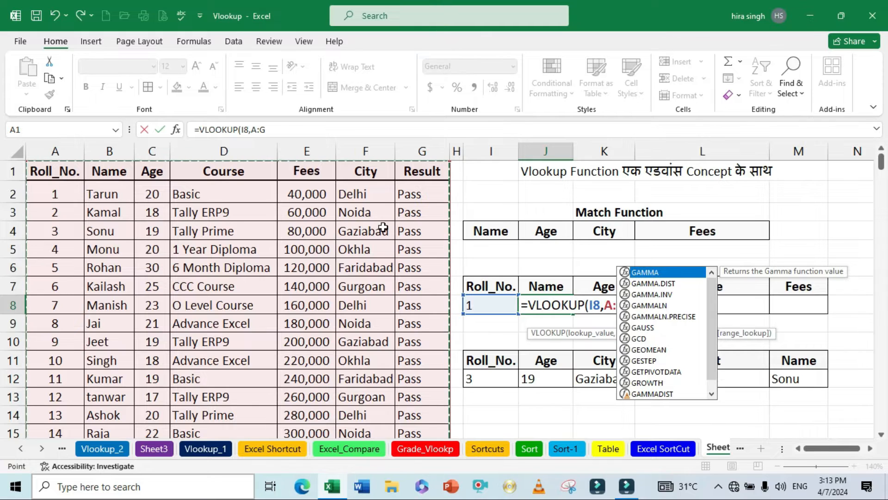
key("Escape")
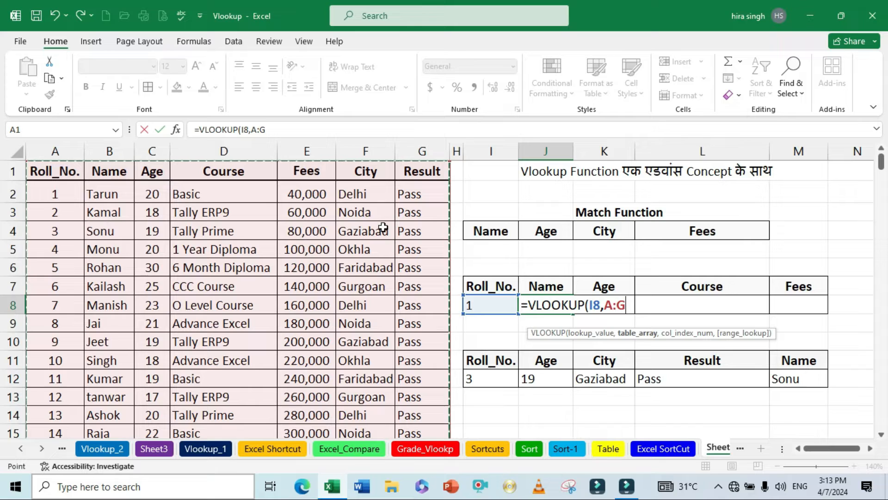
type(",")
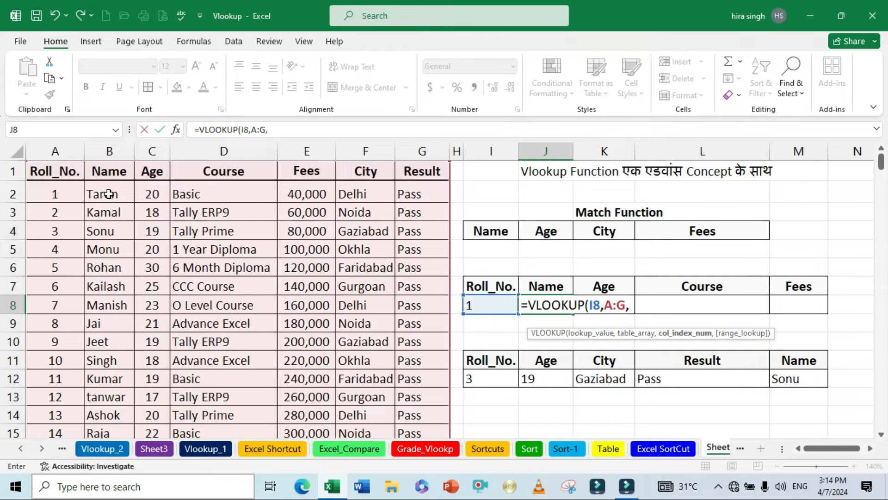
Step: Complete the VLOOKUP in J8 with column index 2 and range lookup 0 for an exact match
type("2,")
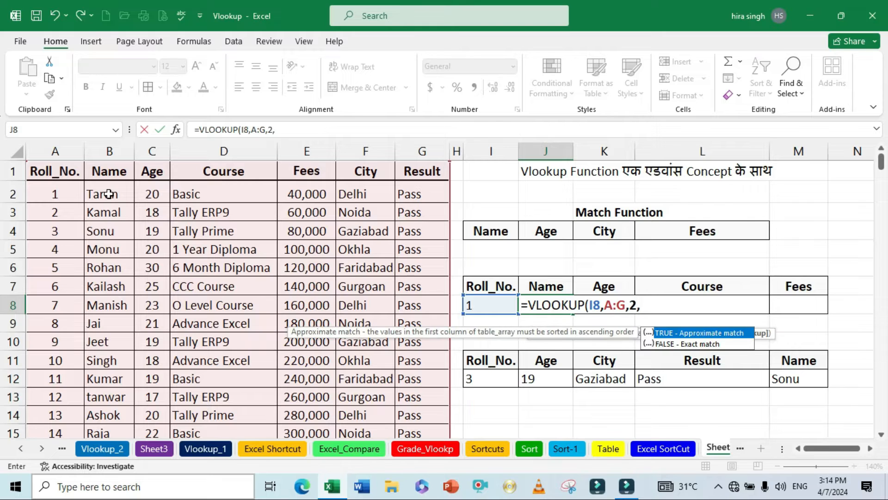
type("0")
key("Return")
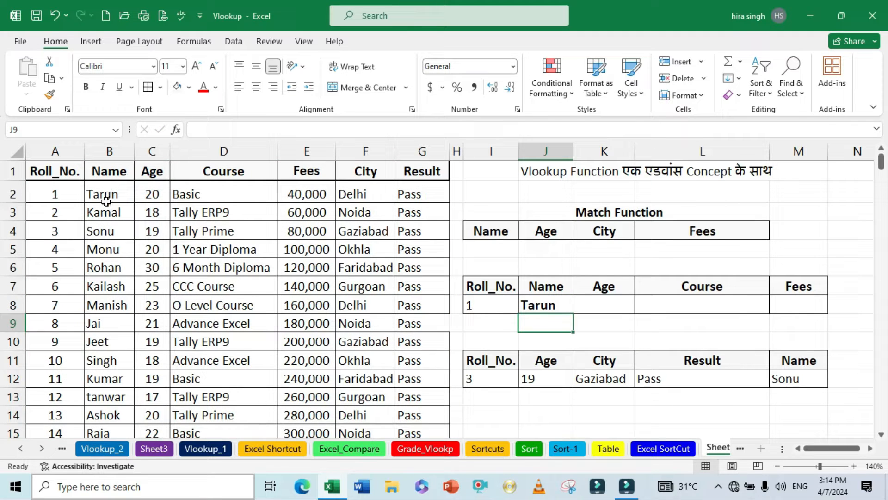
Step: Fill the VLOOKUP formula from J8 across the Age, Course and Fees cells through M8
left_click_drag(109, 194, 315, 195)
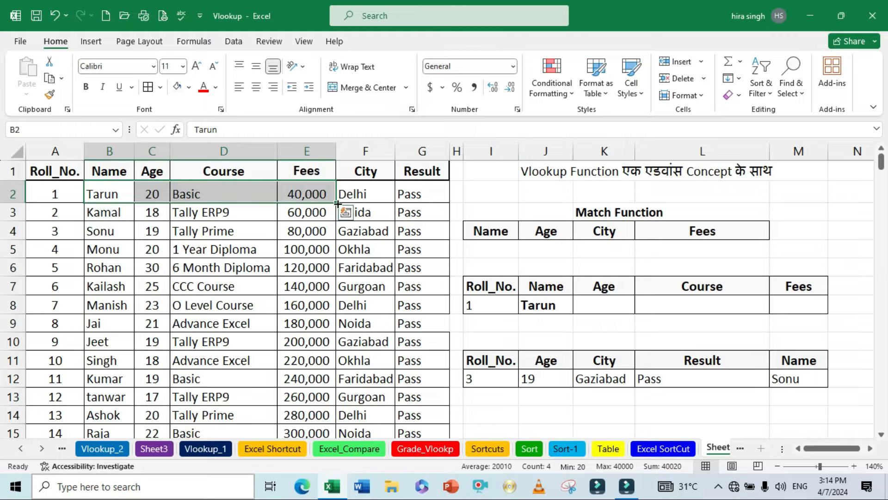
left_click(539, 306)
left_click_drag(574, 313, 794, 317)
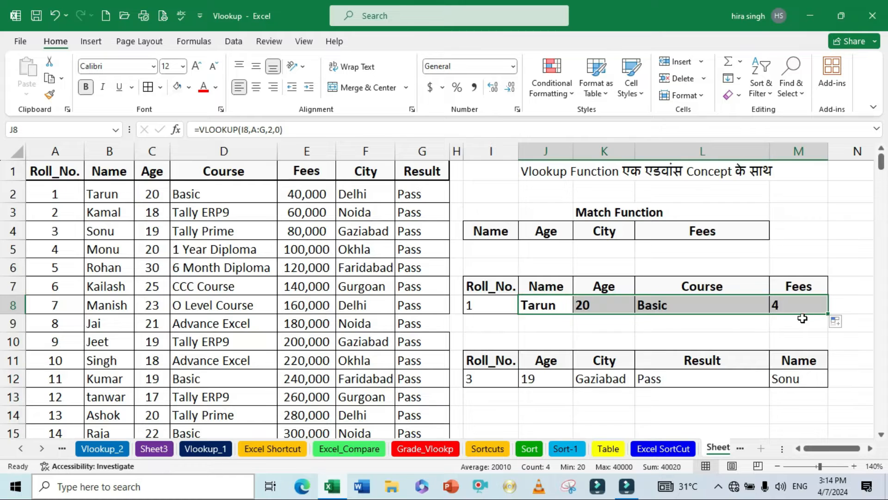
left_click(671, 329)
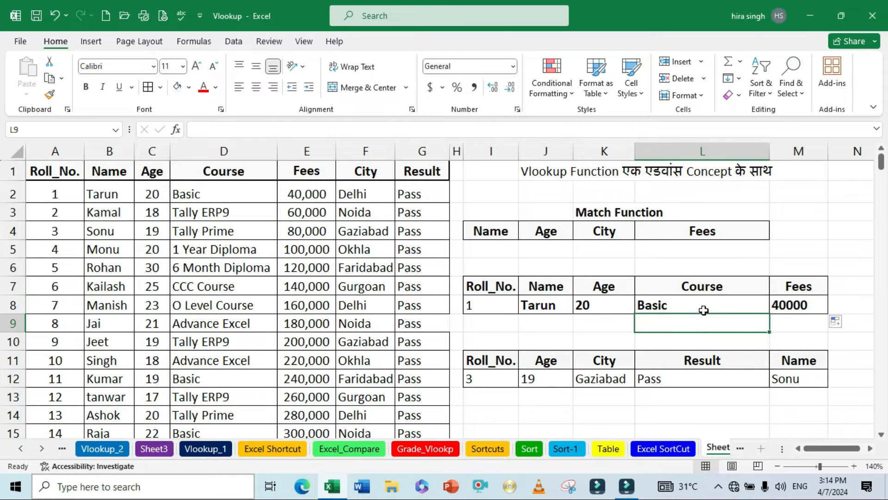
left_click(583, 324)
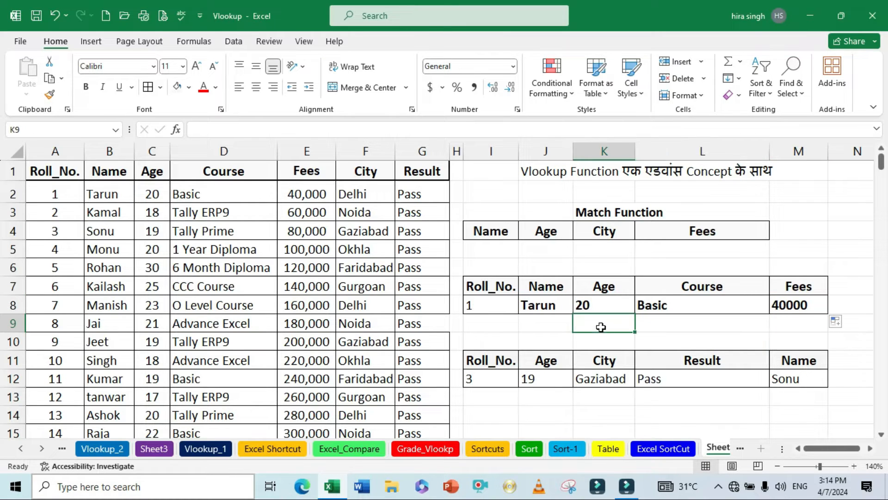
left_click(491, 301)
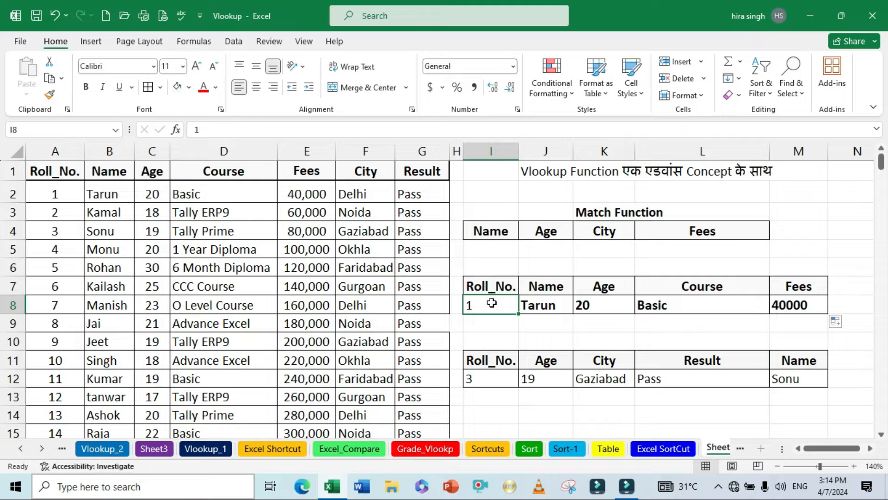
left_click_drag(59, 194, 431, 195)
left_click(363, 287)
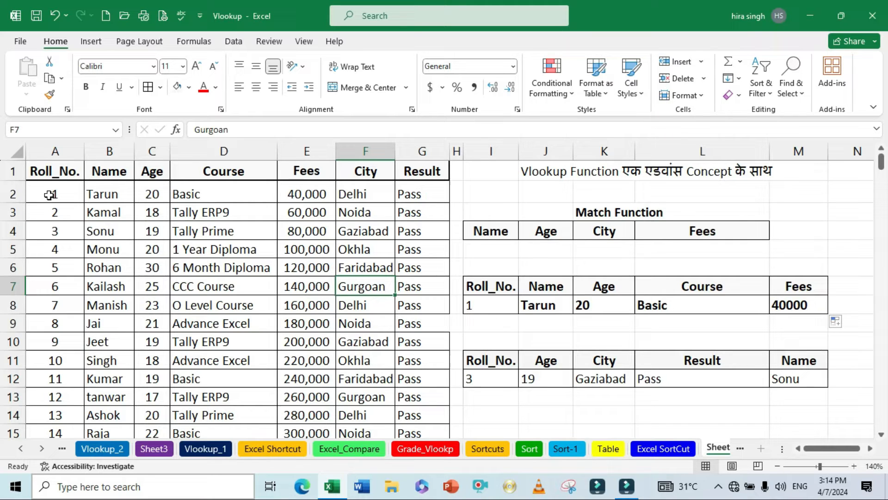
left_click_drag(60, 193, 407, 194)
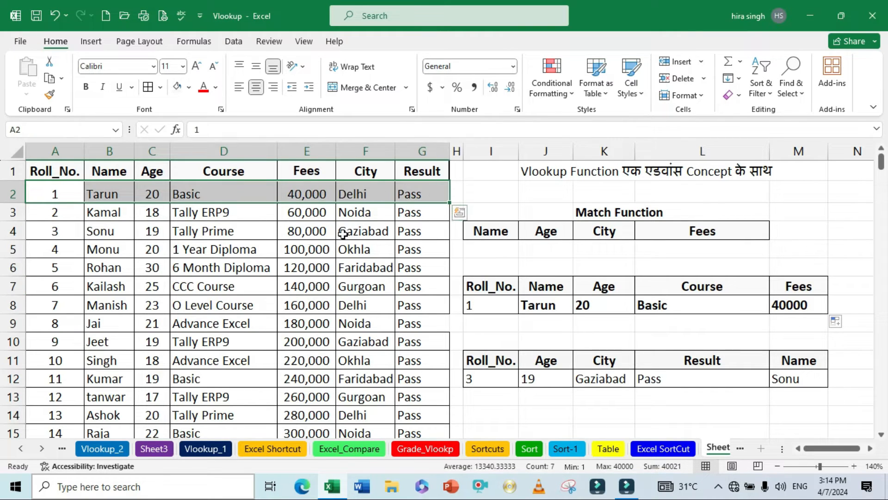
left_click(251, 235)
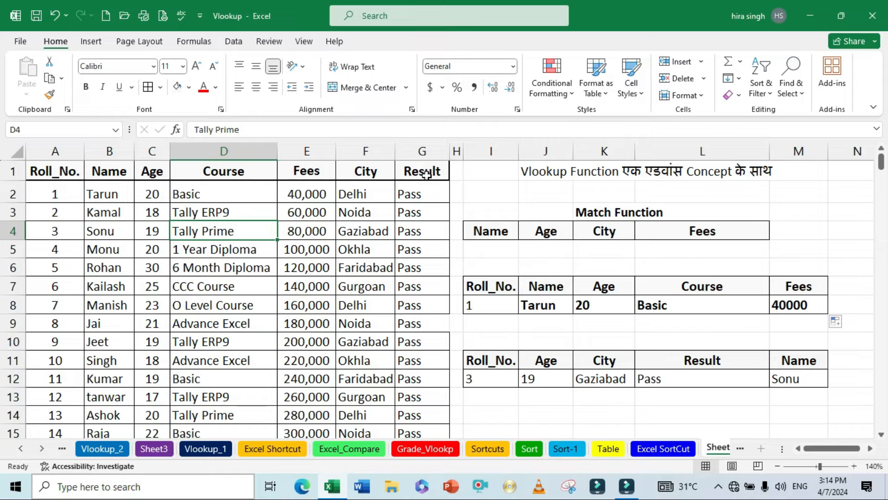
Step: Start a formula-based conditional formatting rule for all student records from A2 to G245
left_click_drag(59, 189, 406, 193)
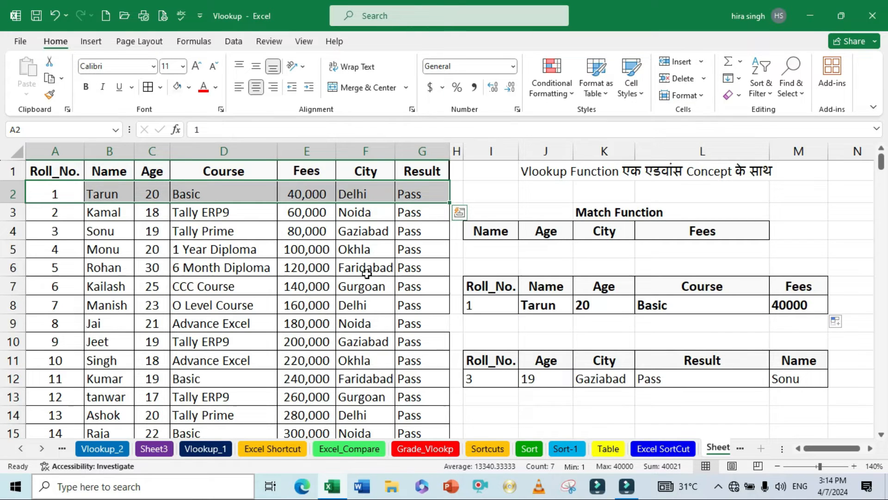
key("ctrl+shift+Down")
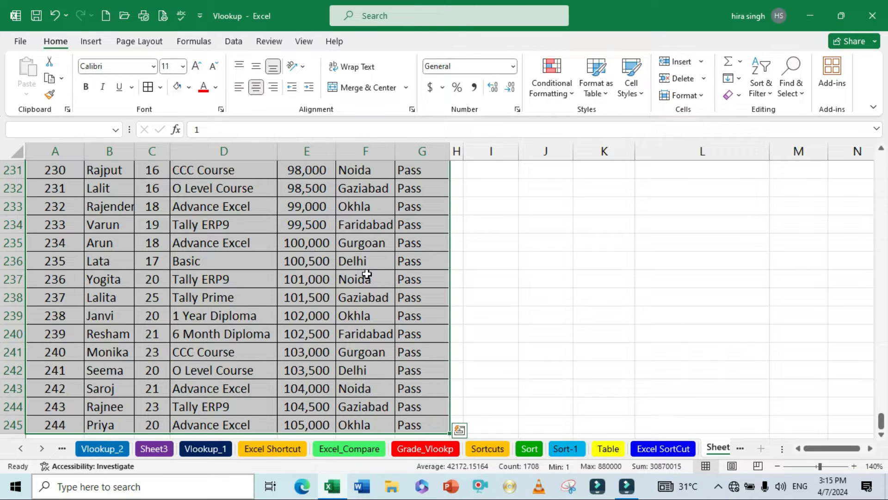
key("ctrl+BackSpace")
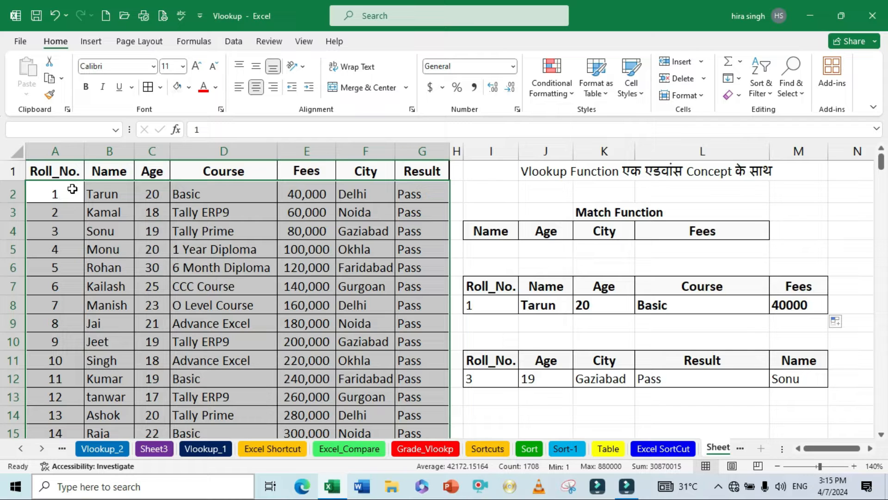
left_click(555, 95)
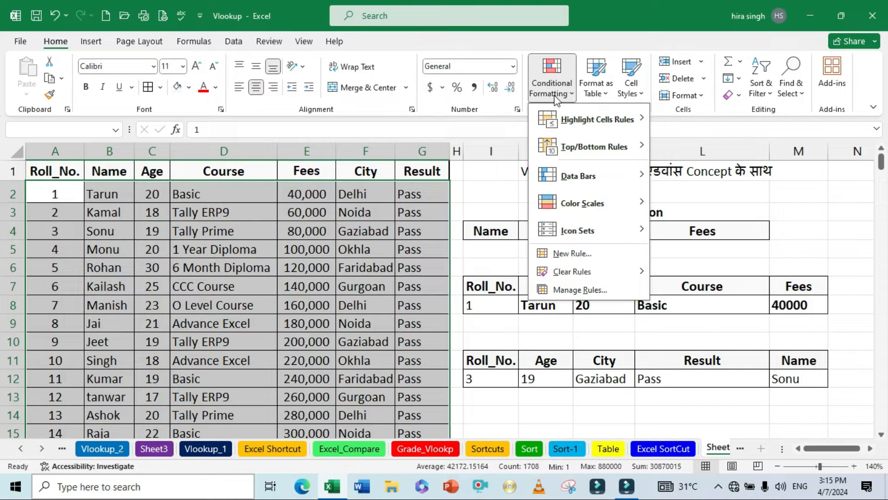
left_click(573, 254)
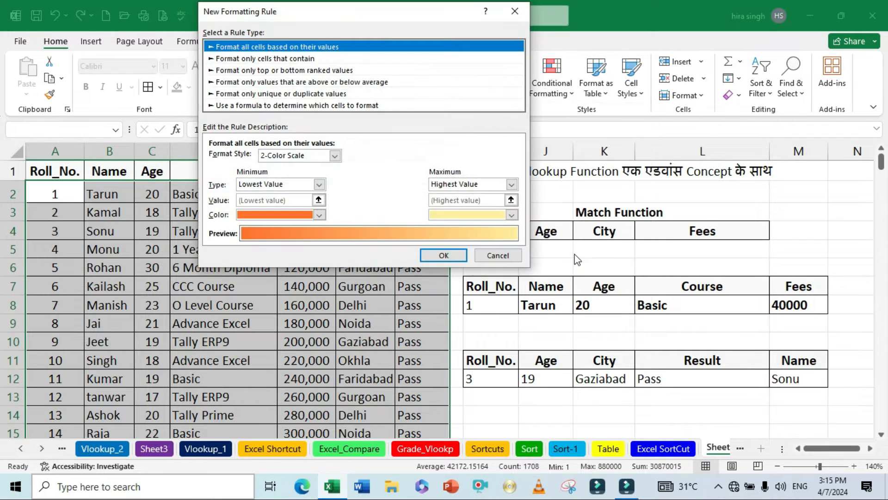
left_click_drag(356, 18, 559, 116)
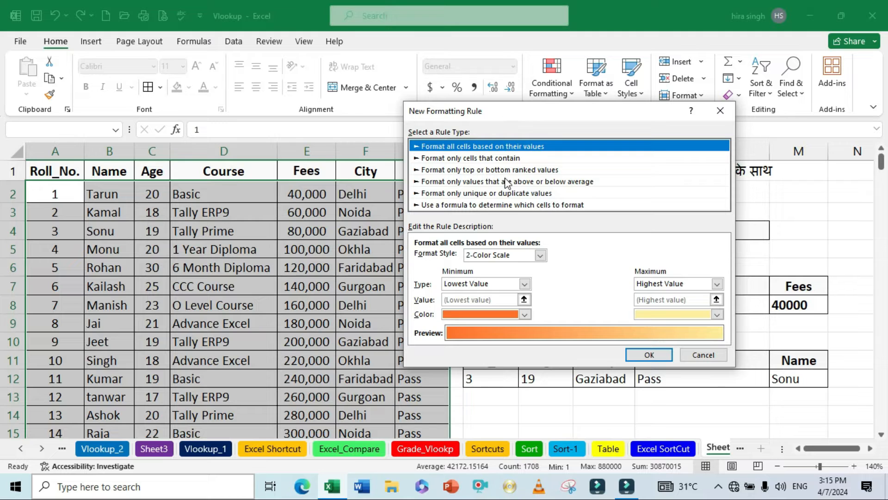
left_click(447, 205)
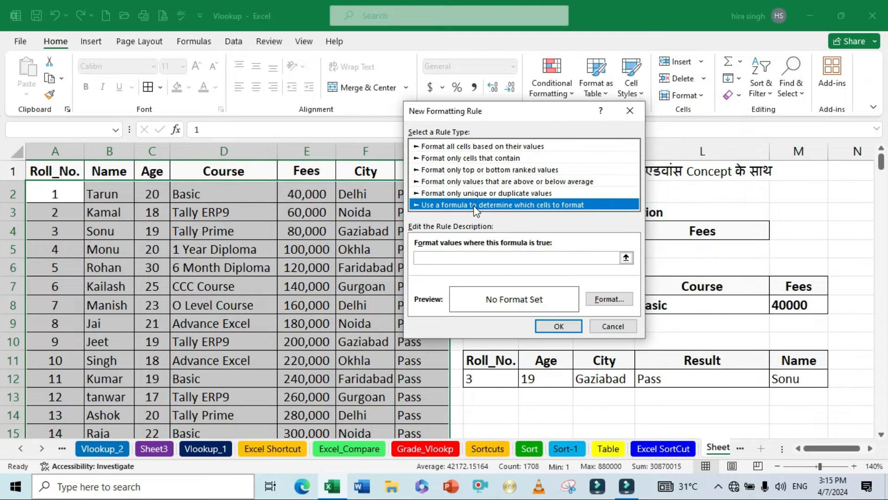
Step: Enter the rule formula =$I$8=$A2 to match the lookup roll number against each record's roll number
left_click(451, 260)
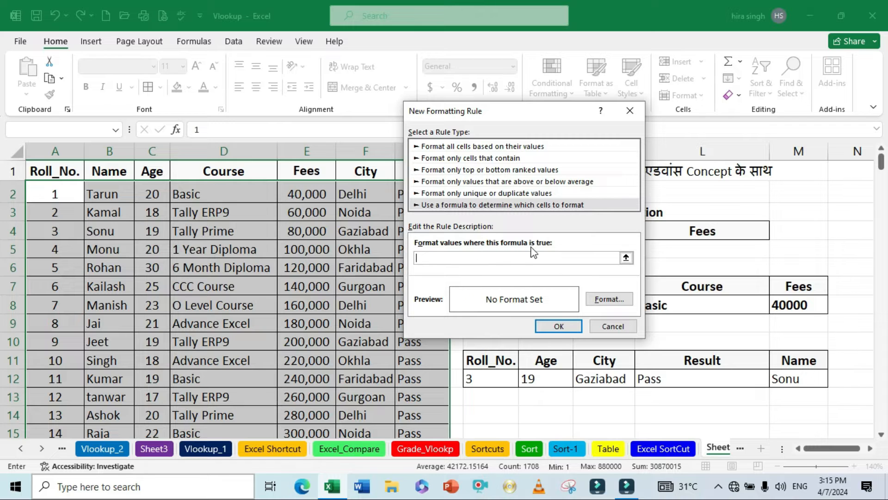
left_click_drag(498, 110, 585, 52)
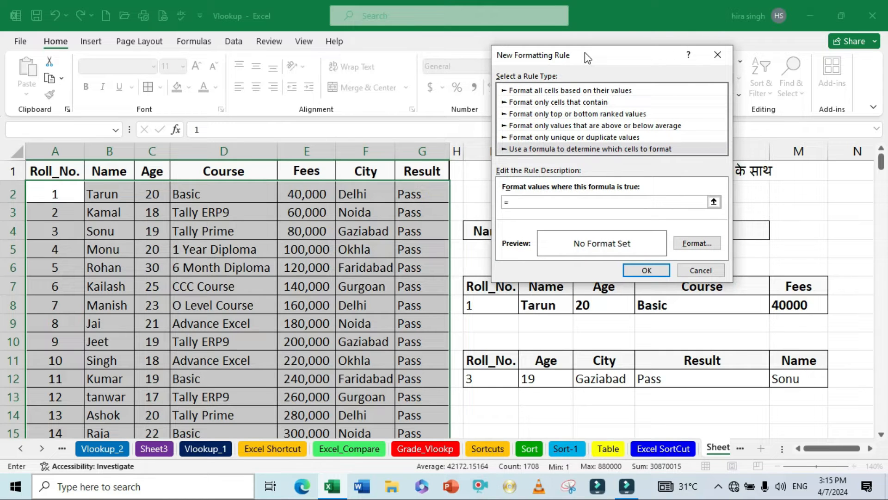
left_click_drag(585, 52, 586, 25)
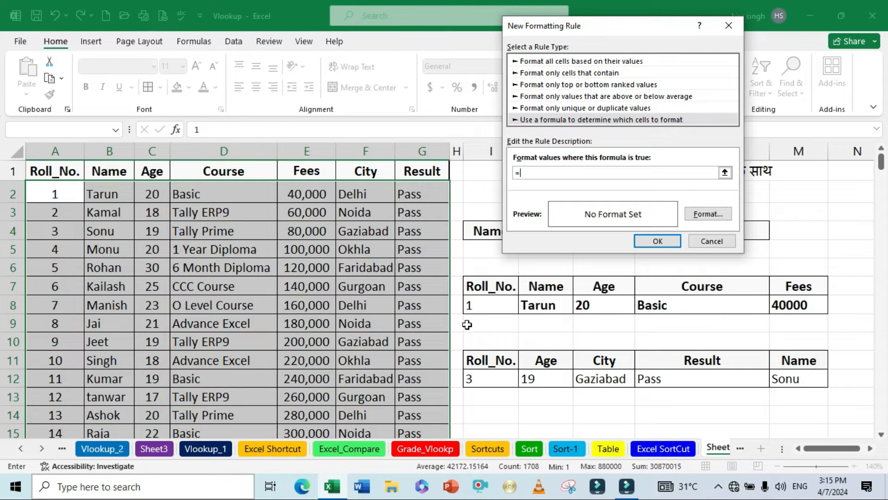
left_click(491, 303)
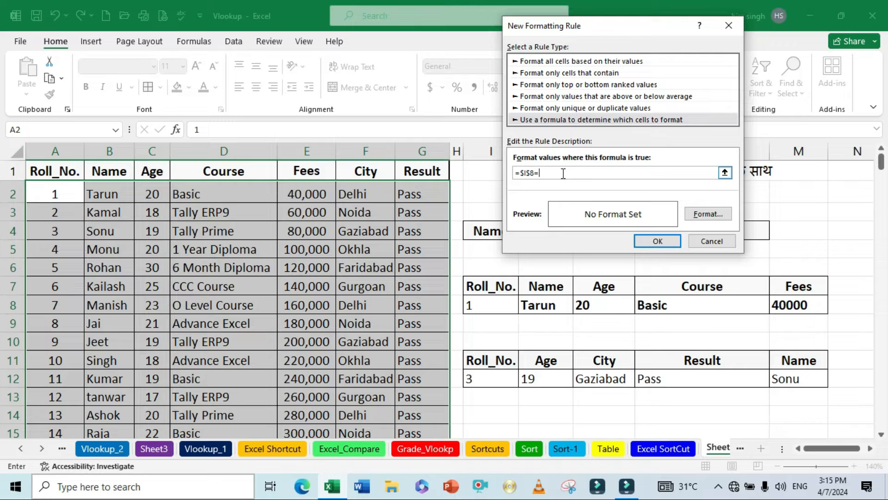
left_click(71, 191)
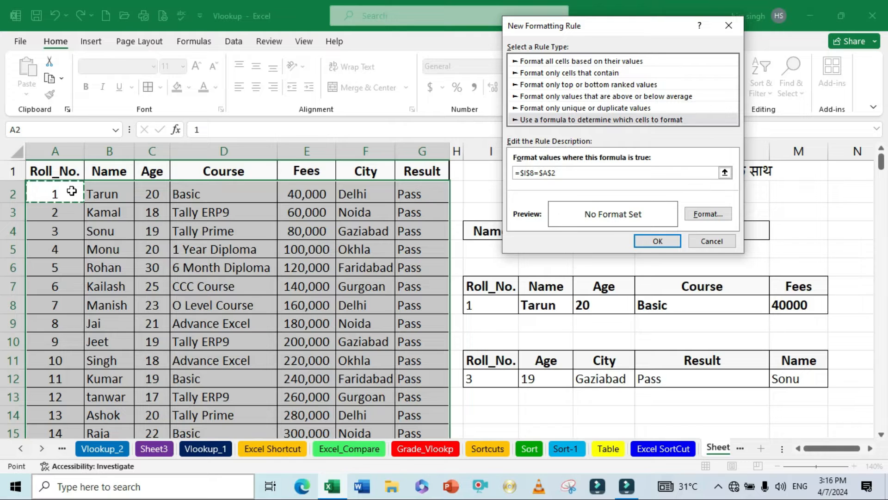
left_click(553, 175)
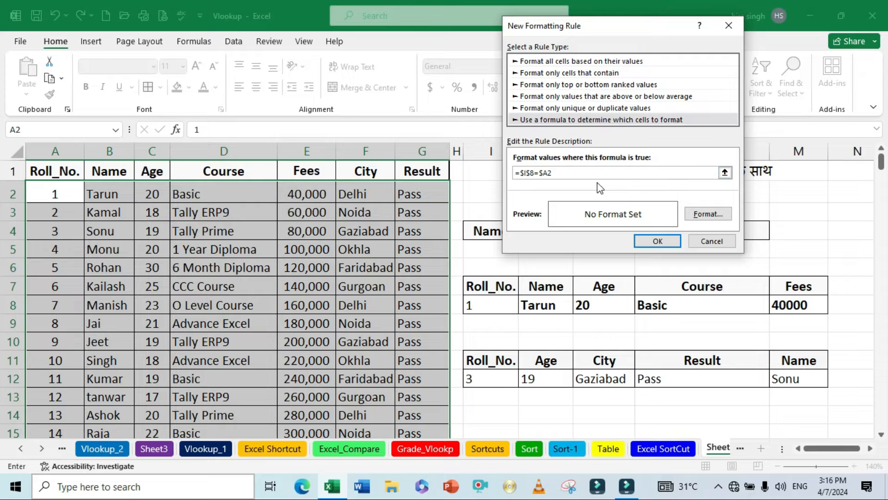
Step: Give the rule a gold fill in a slightly lighter custom shade and apply it to the student records
left_click(720, 212)
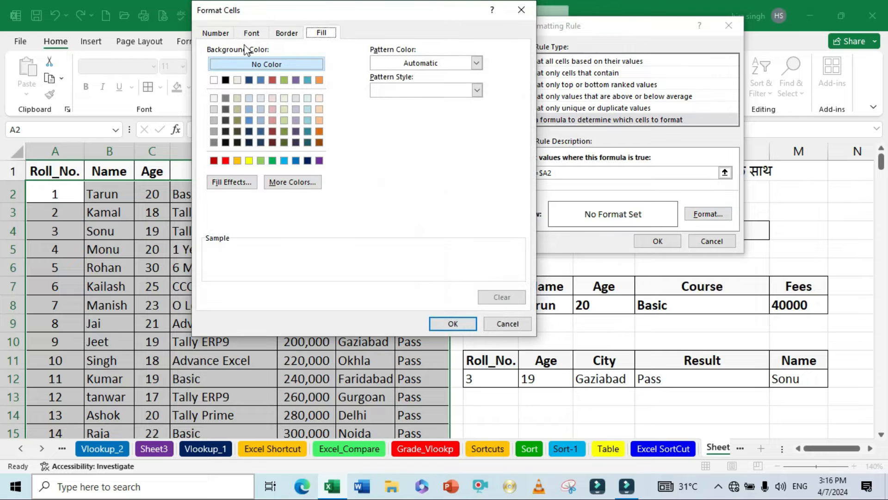
left_click_drag(265, 13, 209, 56)
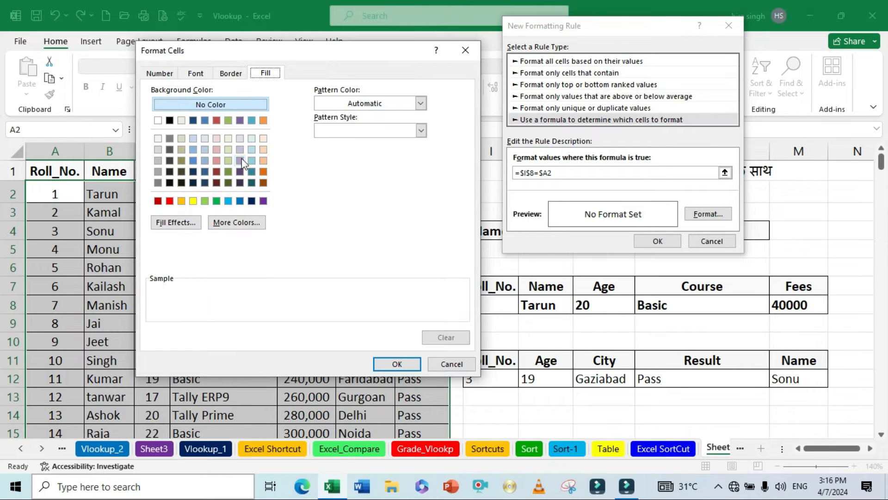
left_click(181, 201)
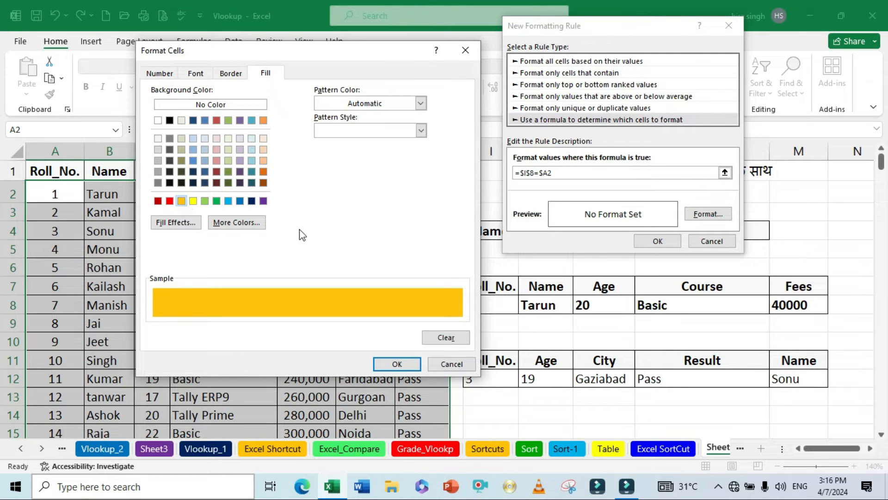
left_click(228, 226)
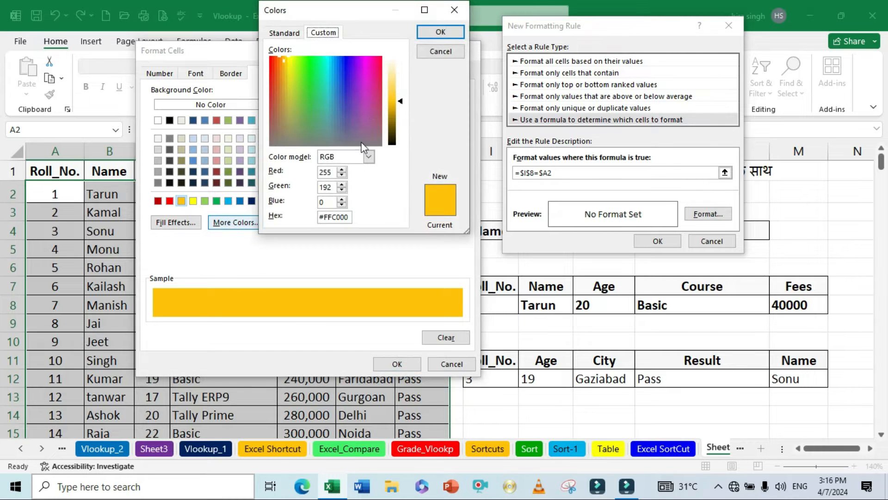
left_click_drag(403, 108, 402, 90)
left_click(440, 32)
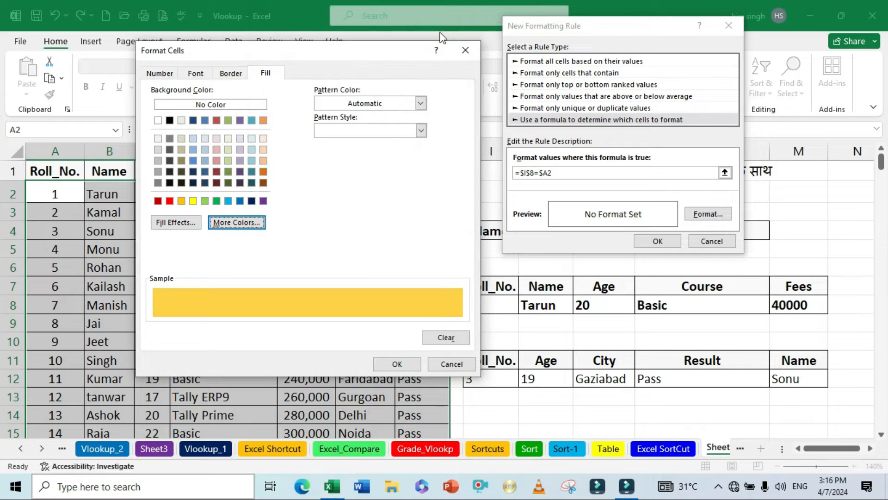
left_click(407, 364)
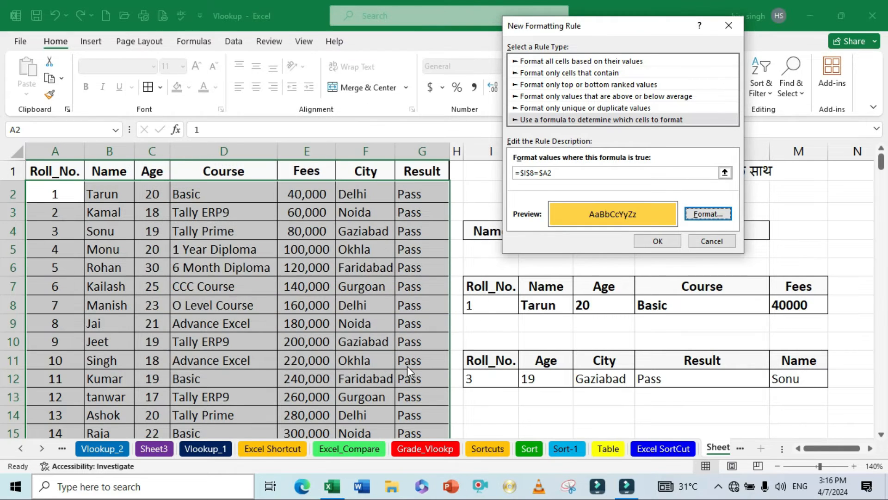
left_click(657, 238)
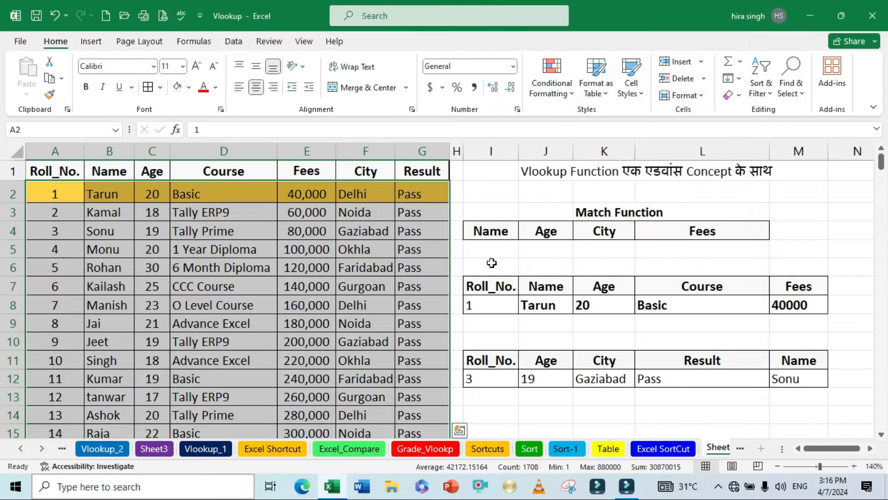
Step: Test the lookup and row highlighting by setting the roll number in I8 to 5 and then to 8
left_click(345, 244)
left_click(479, 308)
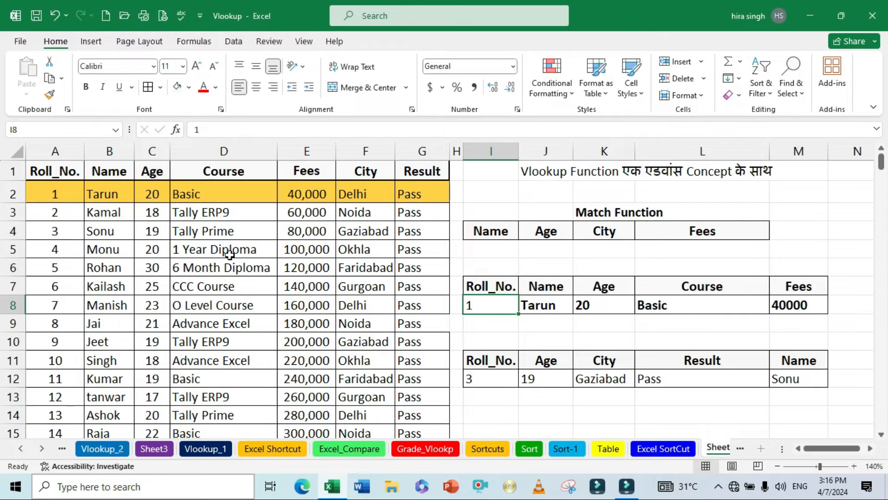
type("5")
key("Return")
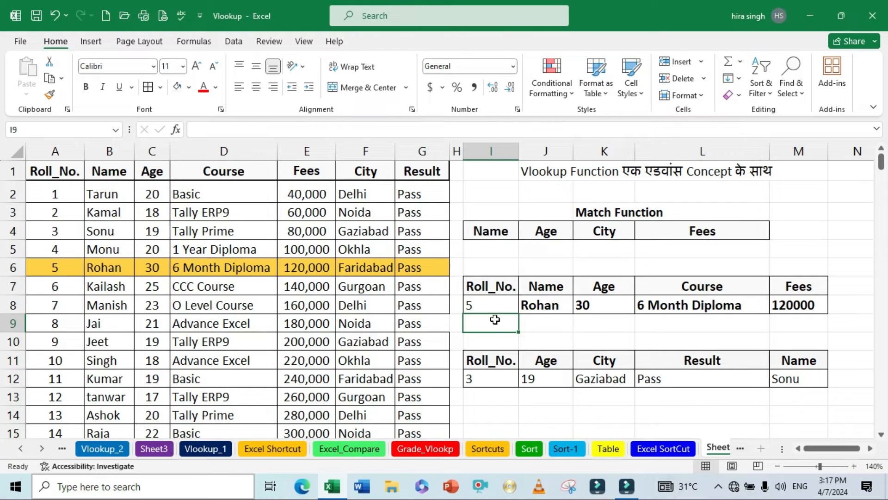
left_click(484, 304)
type("8")
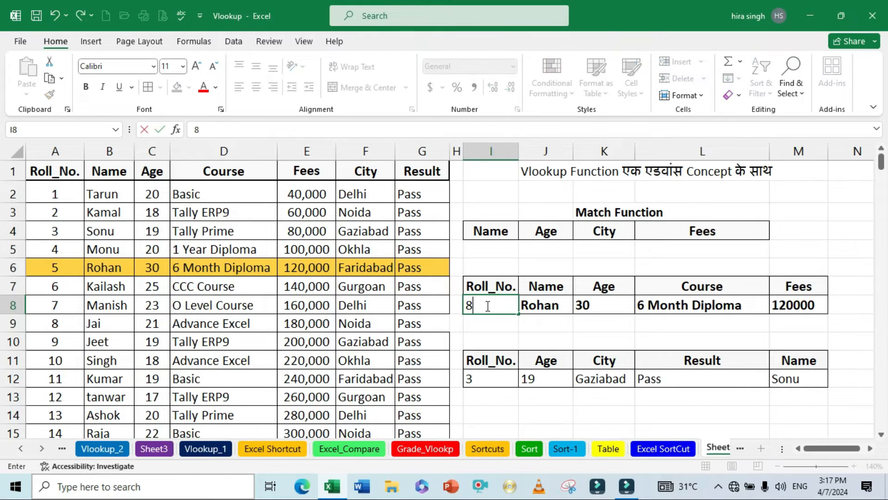
key("Return")
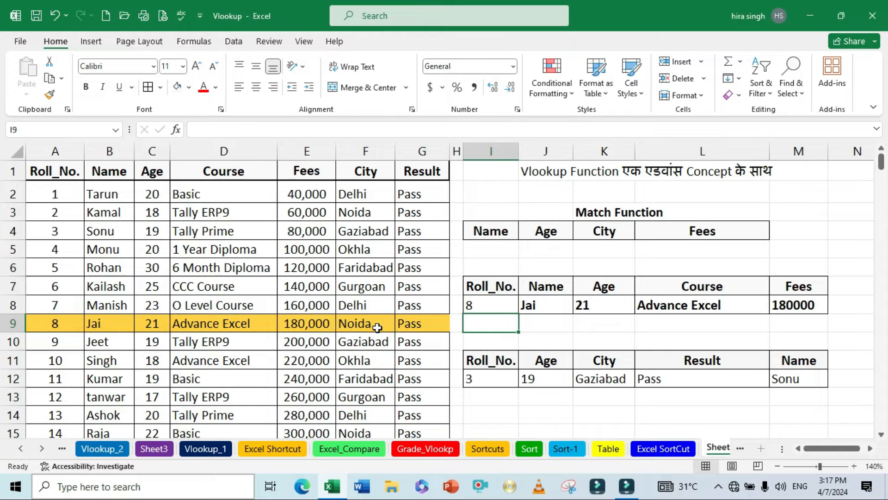
Step: Clear the existing lookup formulas in J12:M12 of the lower roll number table
left_click(543, 380)
left_click_drag(543, 380, 798, 382)
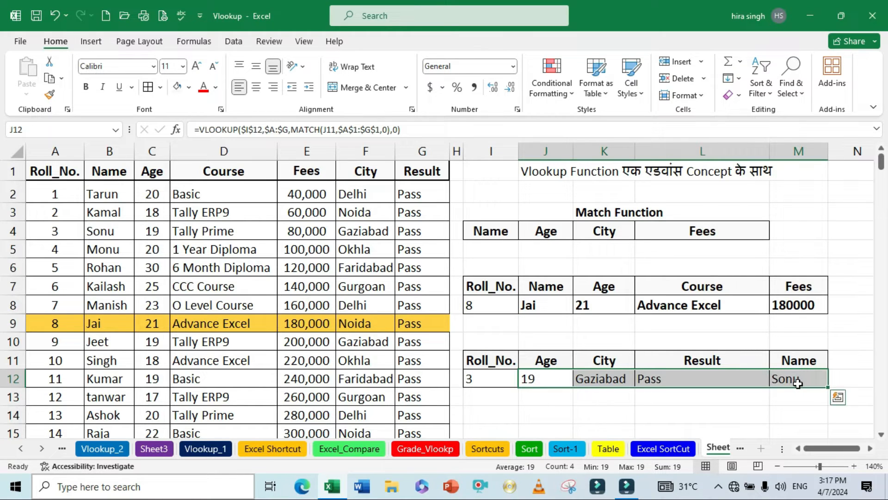
key("Delete")
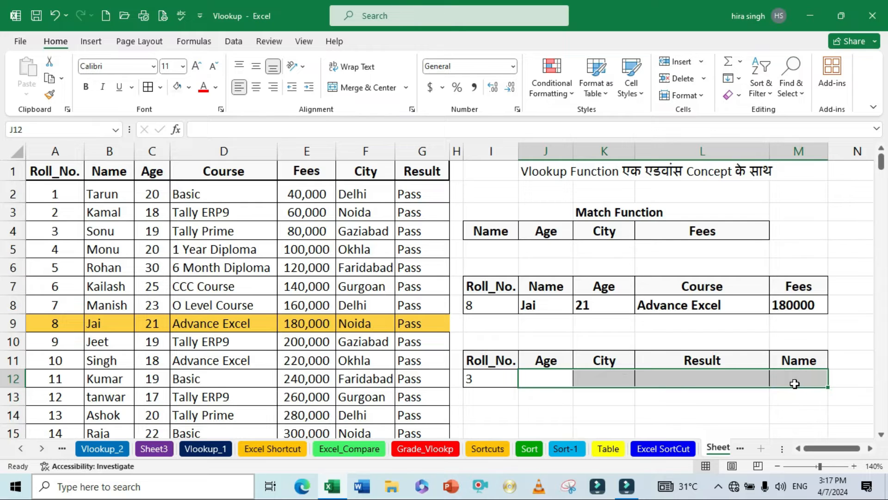
left_click(555, 412)
Step: Compare the column header order of the two roll number lookup tables with the headers of the main student table
left_click(548, 363)
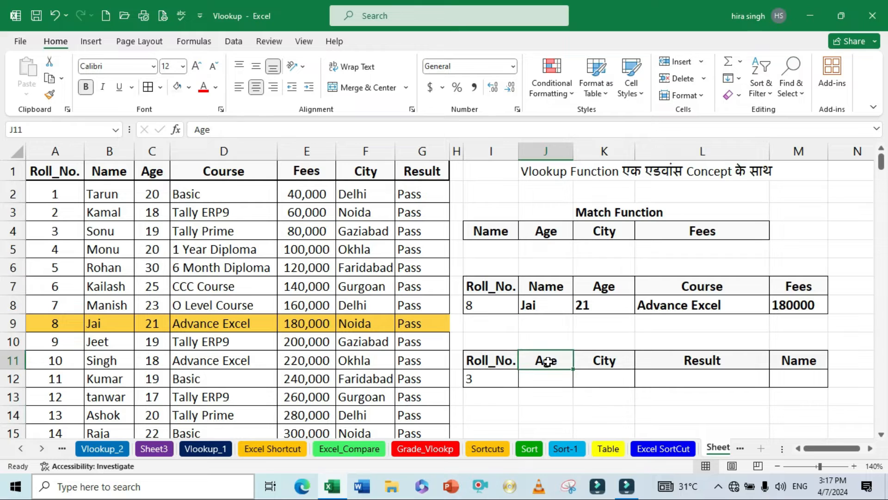
left_click(600, 362)
left_click(691, 363)
left_click(790, 363)
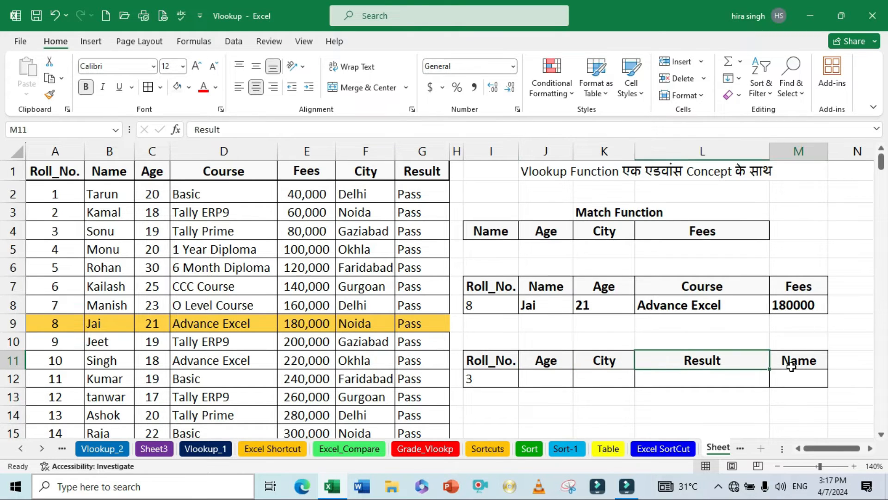
left_click(540, 328)
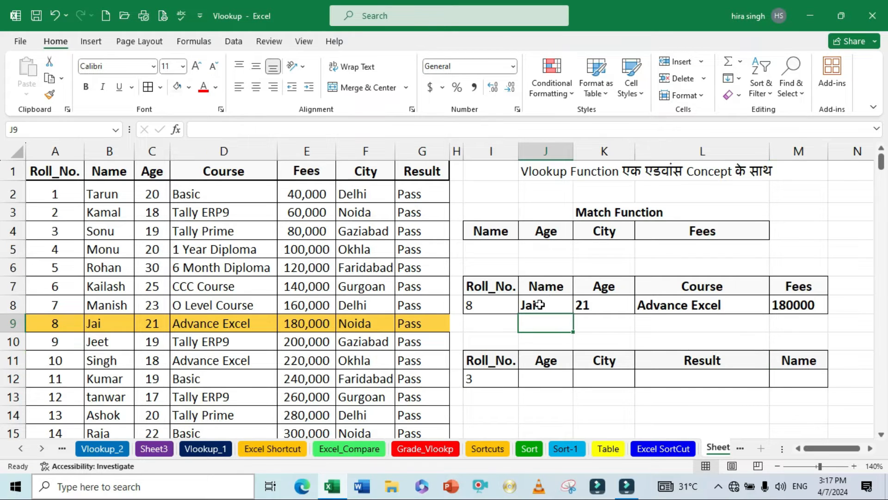
left_click(546, 286)
left_click(602, 287)
left_click(755, 290)
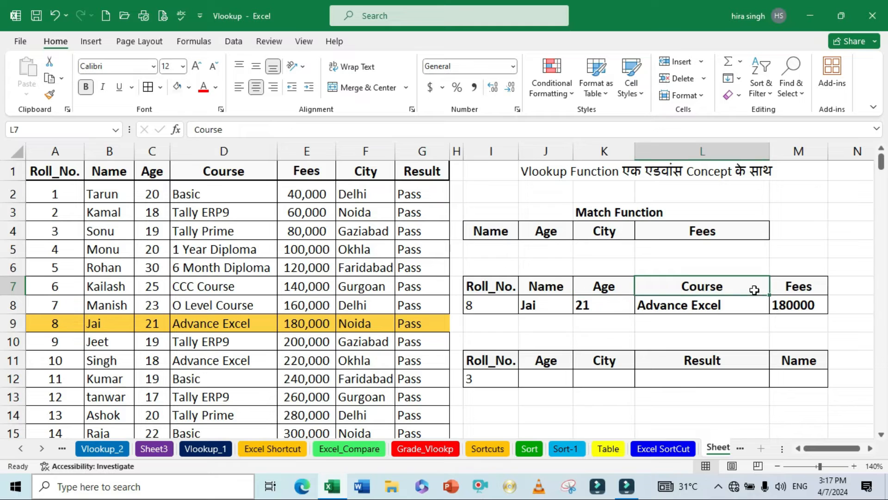
left_click(808, 290)
left_click(599, 327)
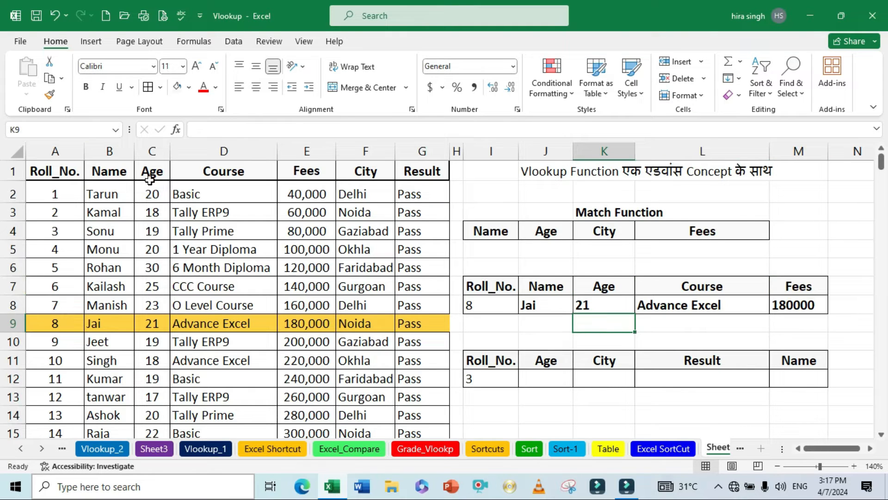
left_click(109, 172)
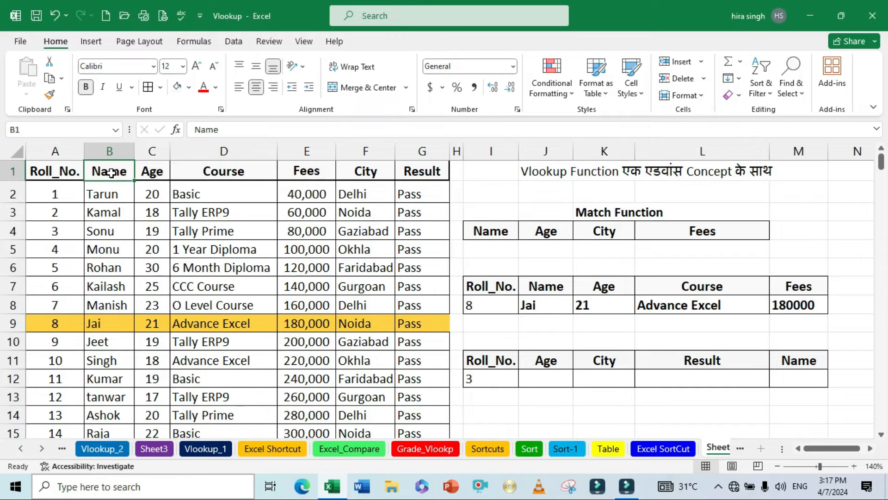
left_click(153, 171)
left_click(224, 171)
left_click(298, 173)
left_click(690, 326)
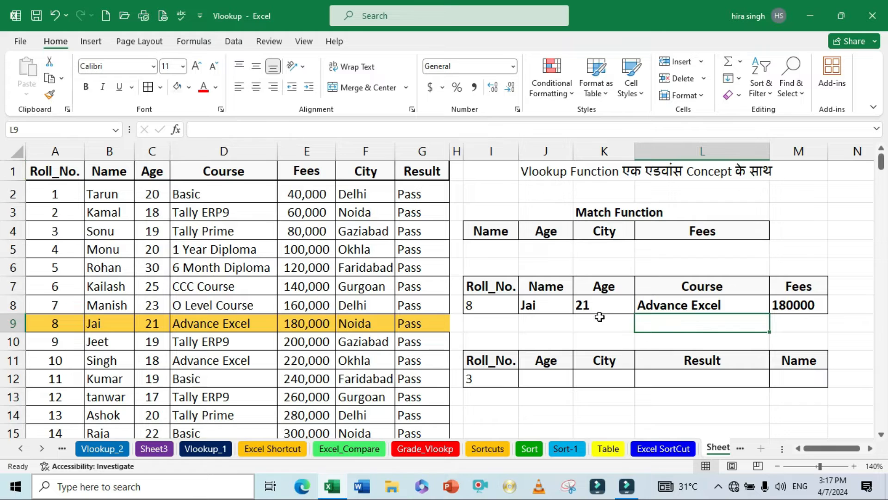
Step: Begin a VLOOKUP formula in J12, the Age cell of the lower table, with roll number cell I12 as lookup value
left_click(548, 380)
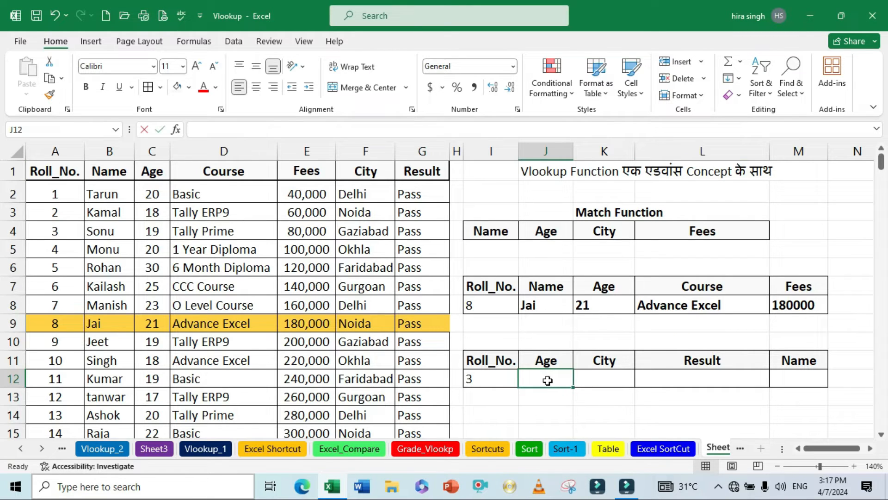
type("=")
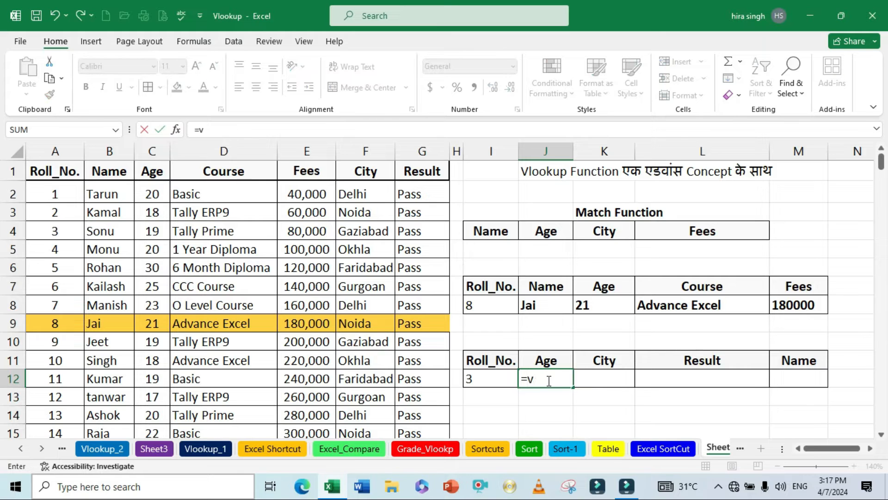
type("v")
key("Tab")
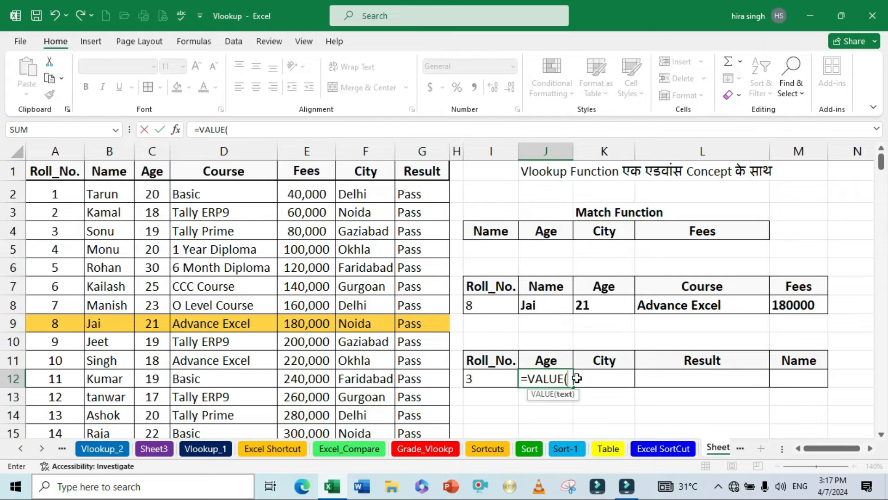
key("BackSpace")
key("BackSpace")
key("BackSpace")
key("BackSpace")
key("BackSpace")
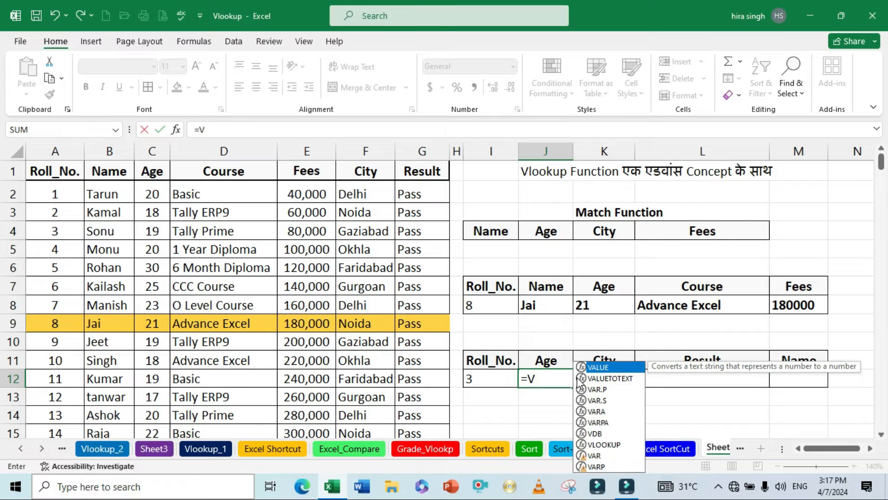
type("lo")
key("Tab")
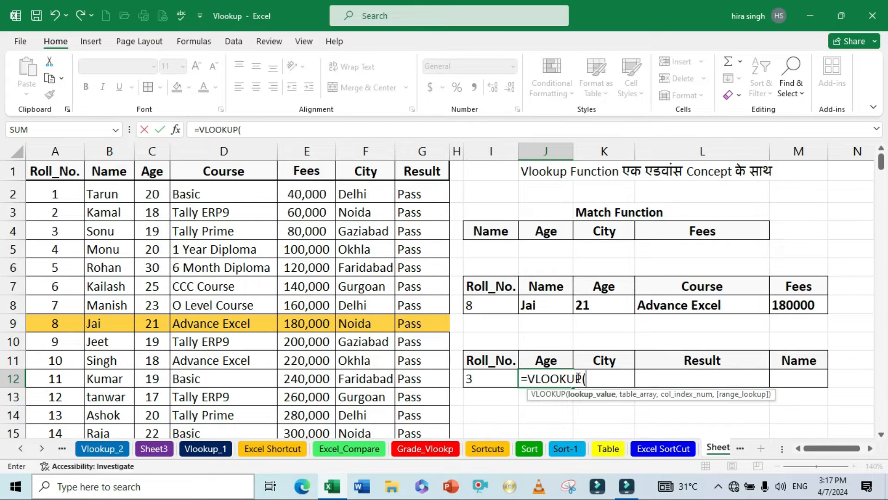
left_click(483, 380)
type(",")
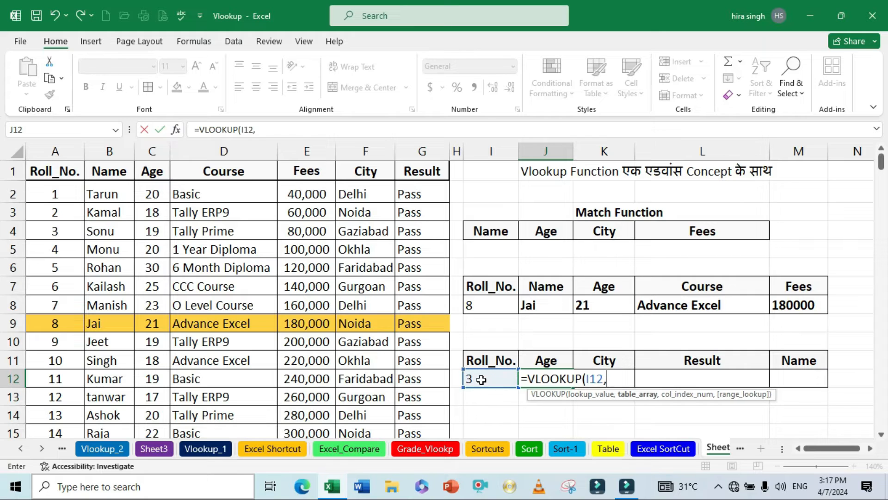
Step: Complete the J12 lookup with columns A:G as the table array, column index 3 and exact match 0
left_click_drag(59, 146, 409, 155)
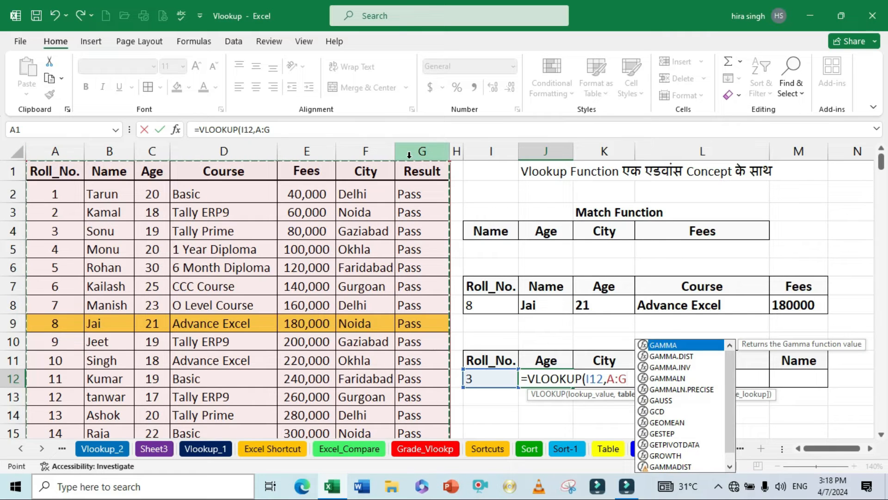
type(",")
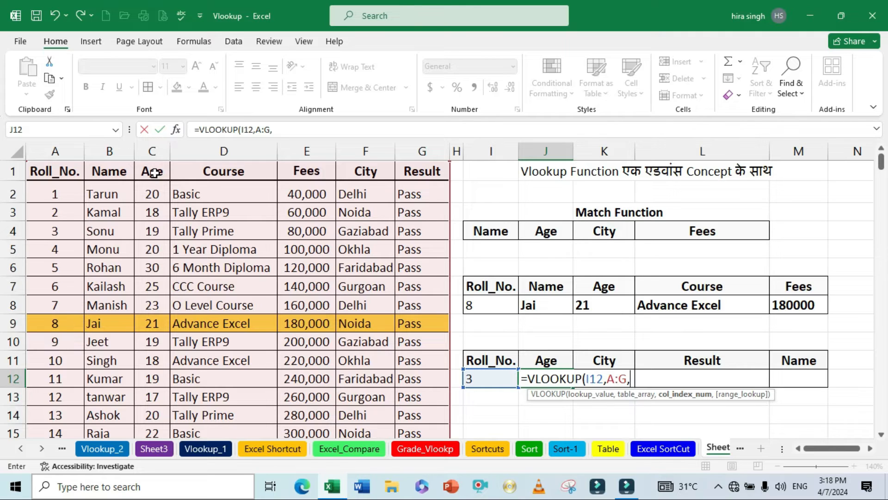
type("3,")
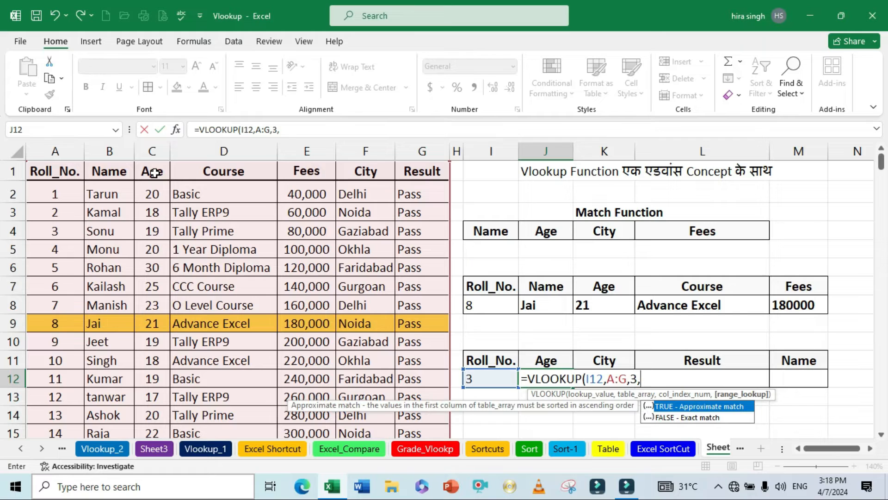
type("0")
key("Return")
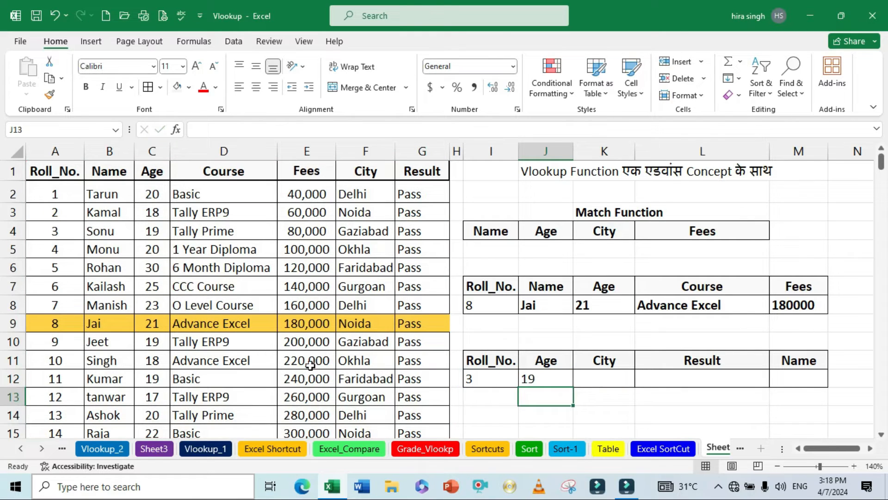
Step: Fill the Age lookup formula from J12 across K12:M12 and check the references in the copied formulas
left_click(538, 375)
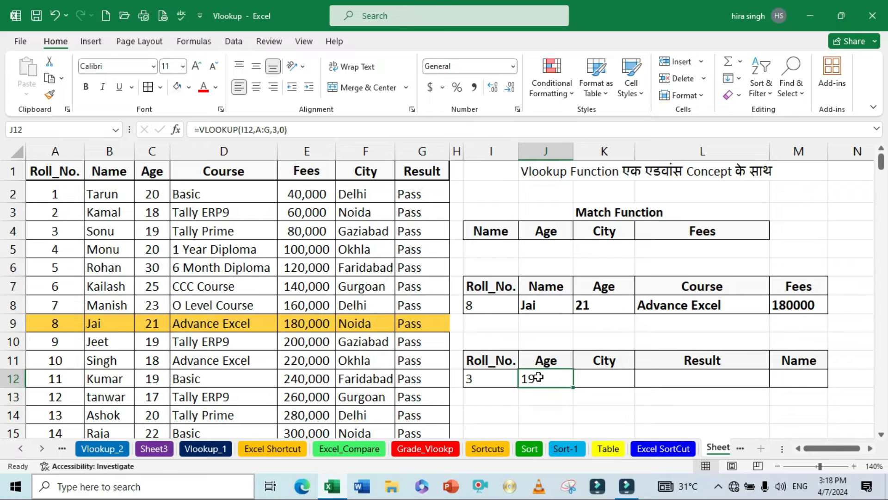
left_click_drag(573, 387, 809, 388)
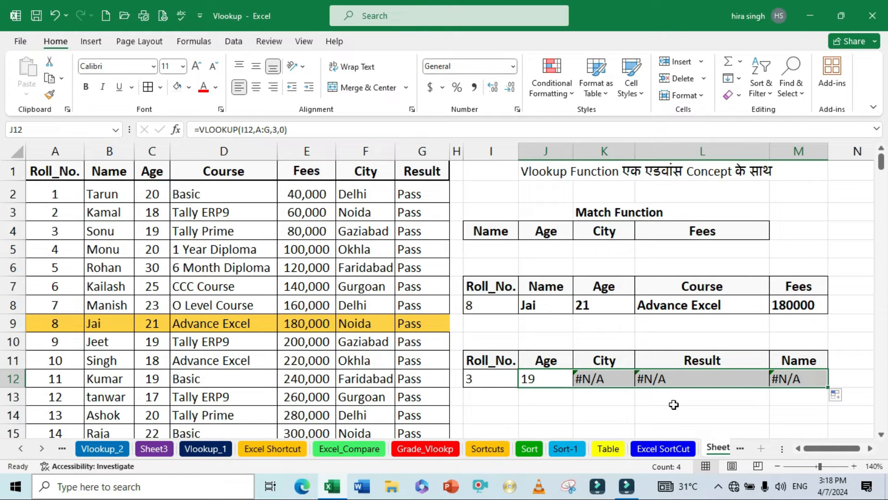
left_click(594, 379)
left_click(669, 382)
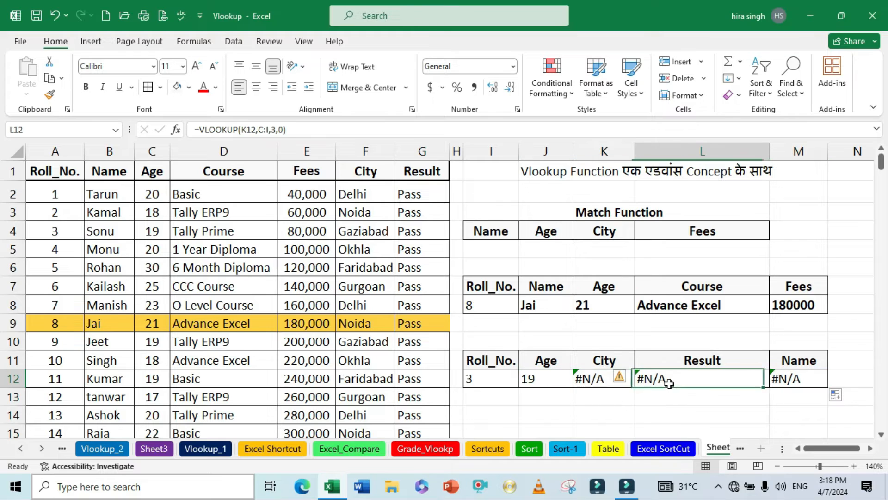
left_click(784, 382)
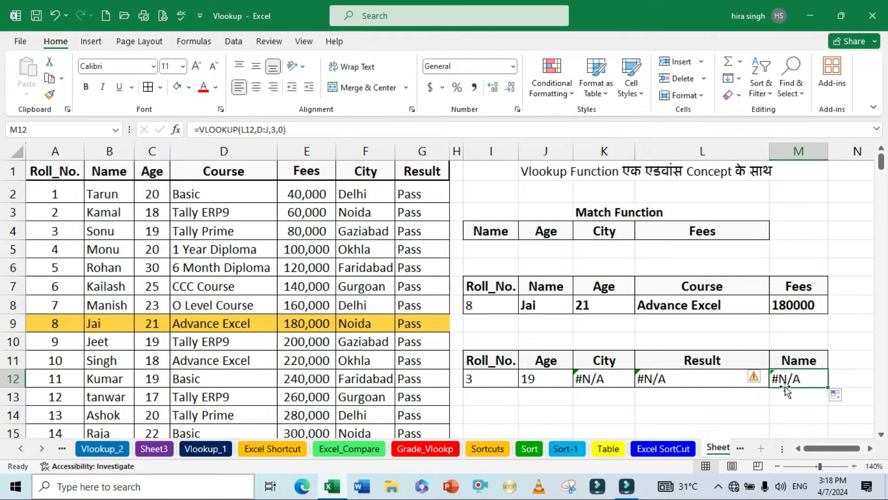
left_click(632, 411)
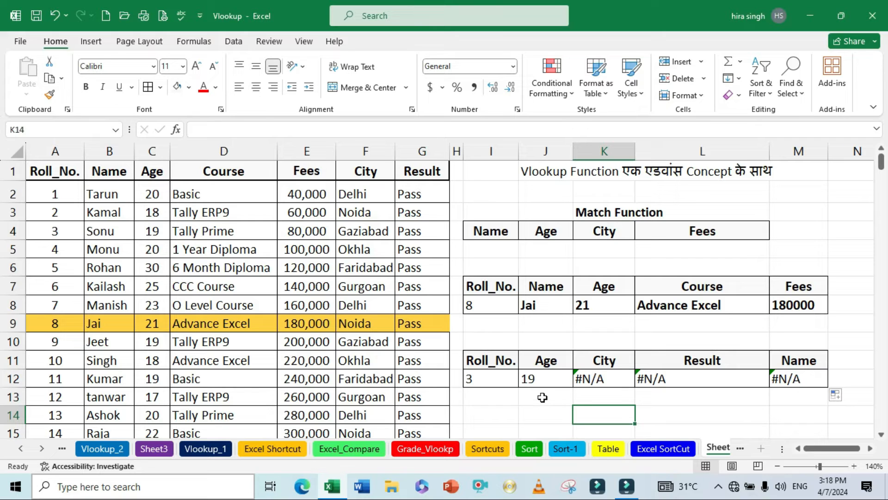
Step: Review the arguments of the VLOOKUP formula in J12 and the Age header above it
left_click(535, 378)
double_click(534, 379)
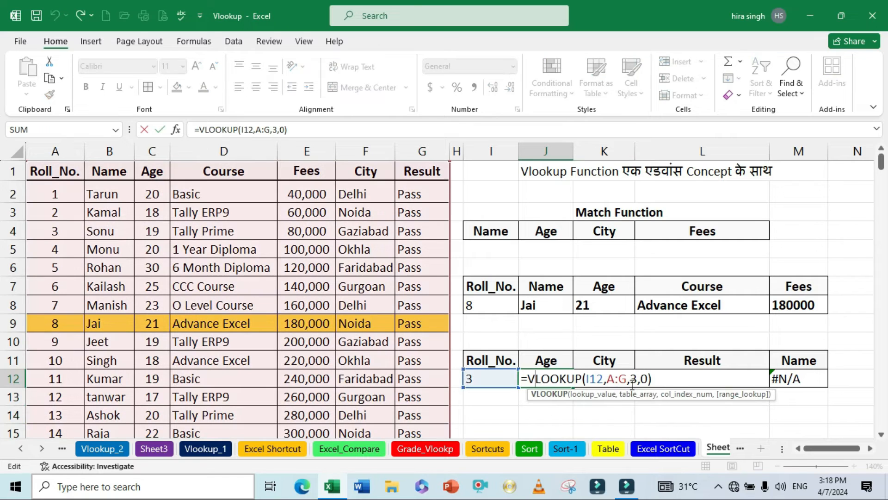
left_click(654, 381)
key("Return")
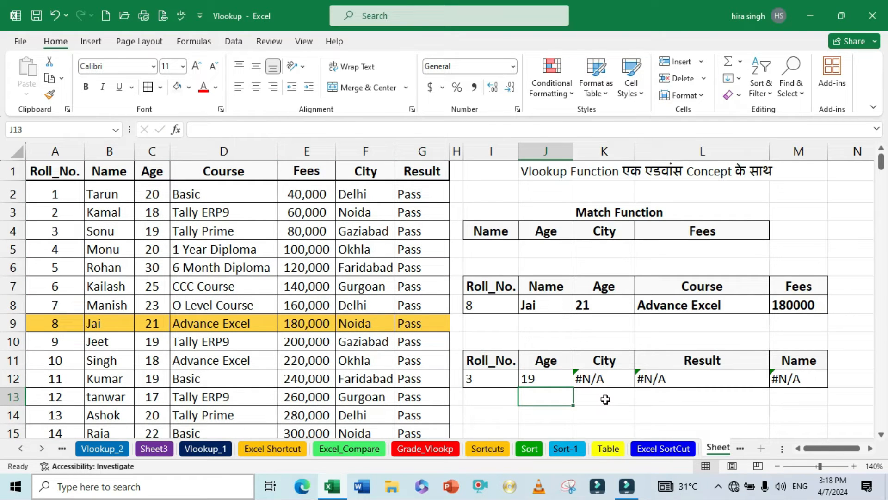
left_click(551, 364)
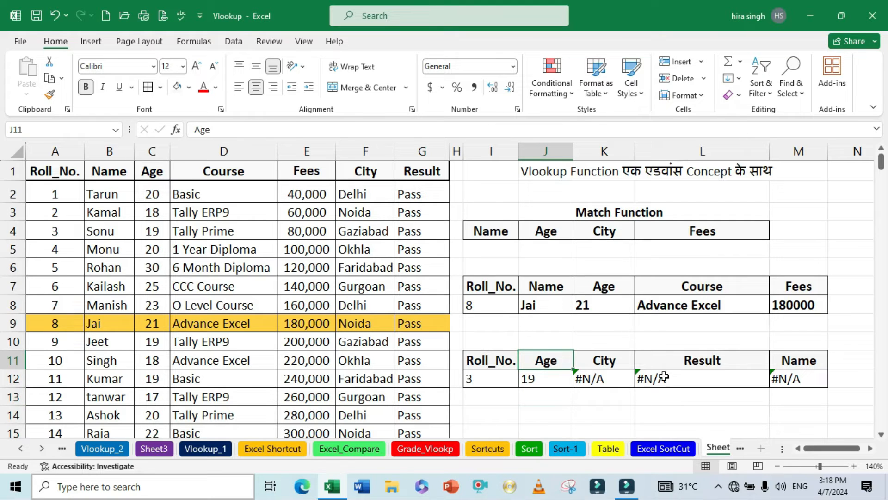
left_click(577, 399)
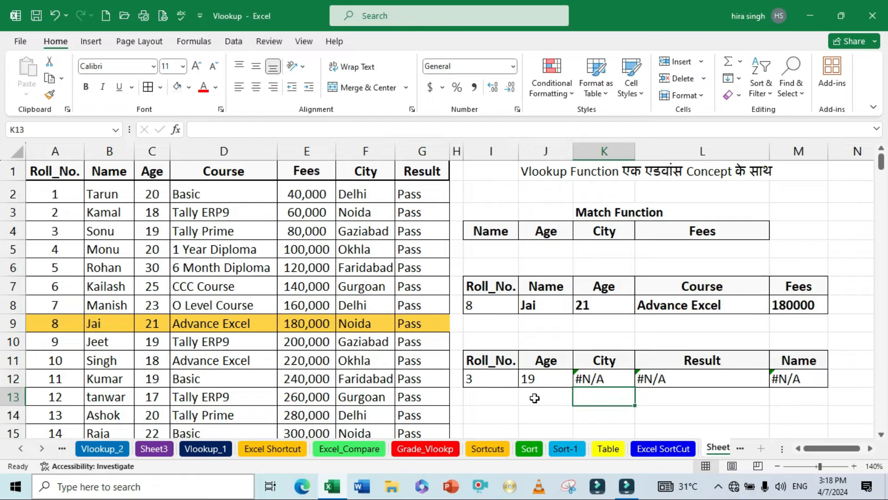
Step: Replace the formula in J12 with a new VLOOKUP using absolute references $I$12 as lookup value and $A:$G as table array
left_click(541, 377)
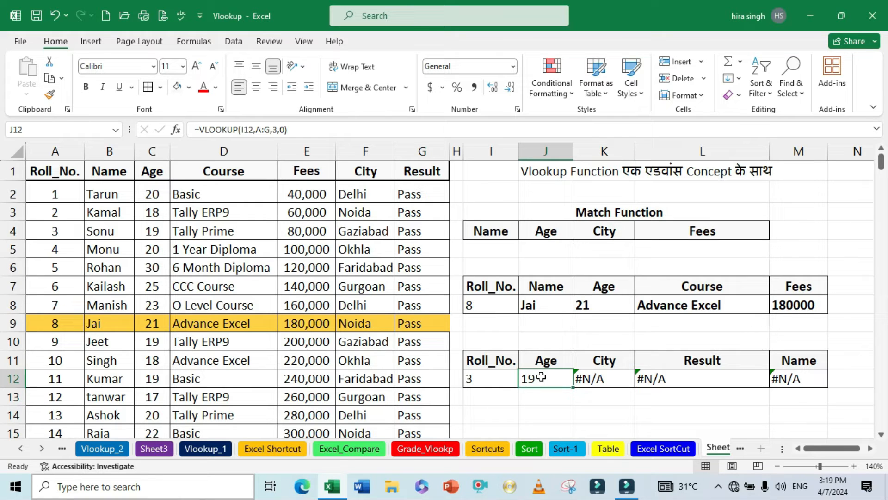
type("=vl")
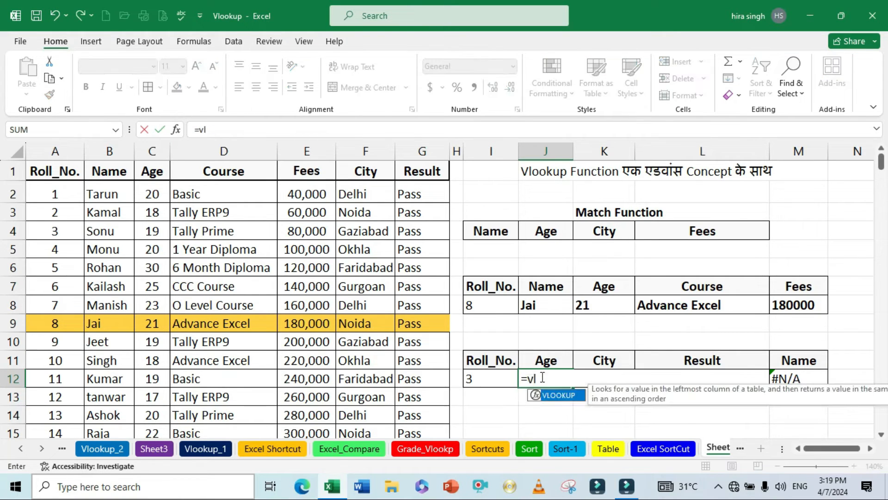
key("Tab")
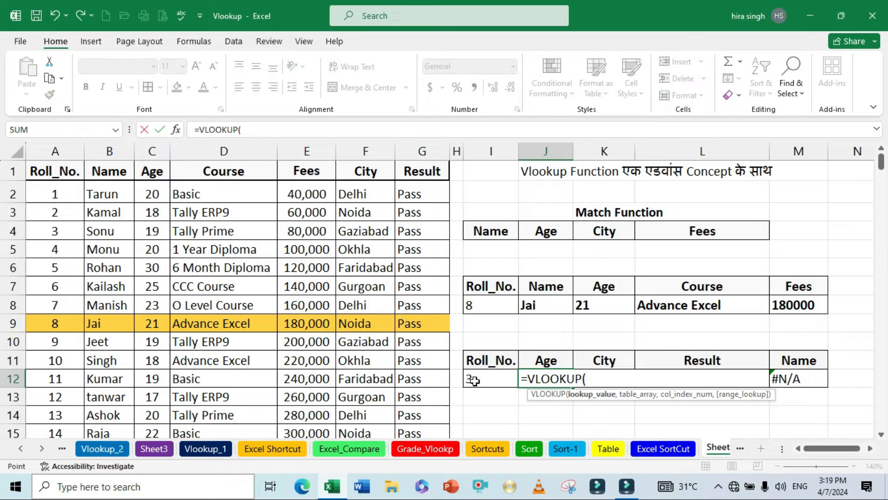
left_click(474, 380)
key("F4")
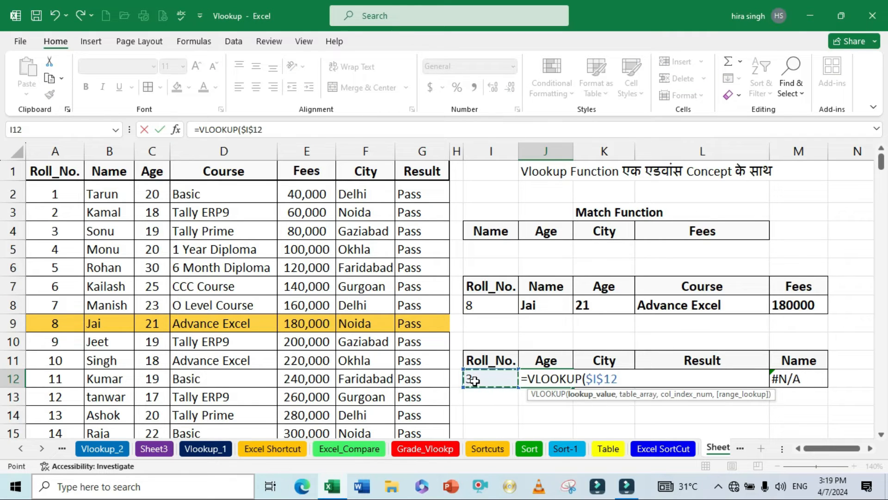
type(",")
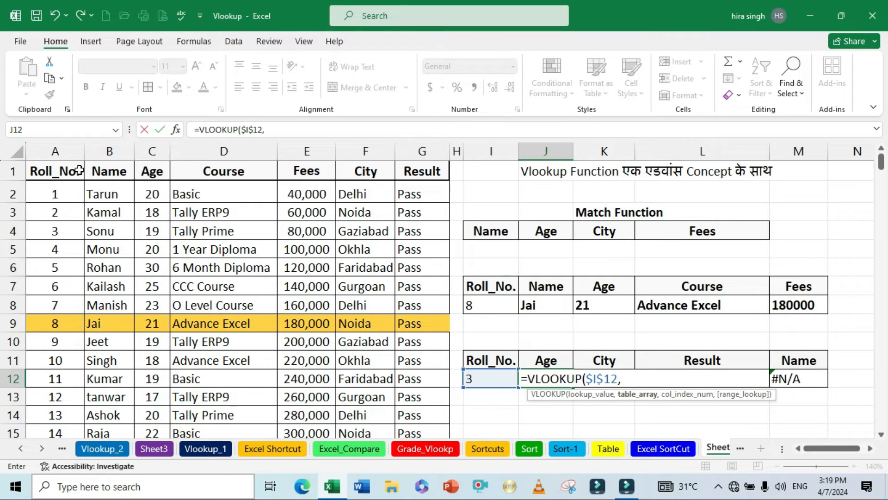
left_click_drag(72, 153, 418, 162)
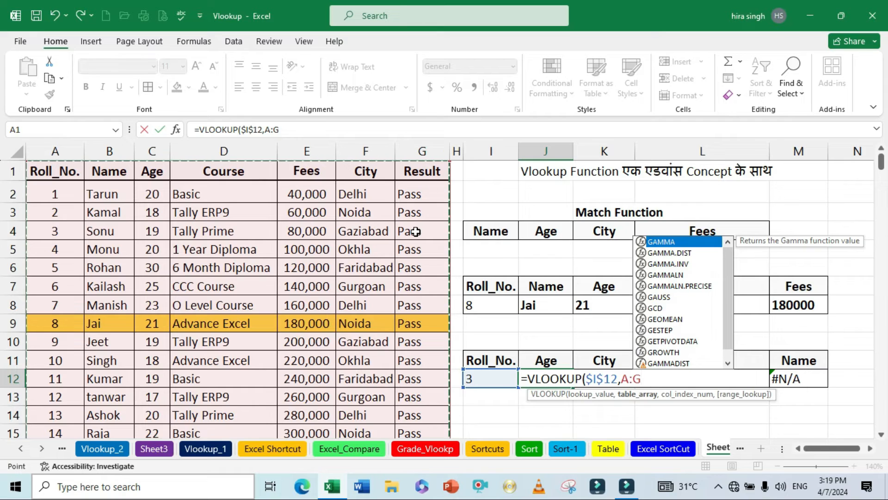
key("F4")
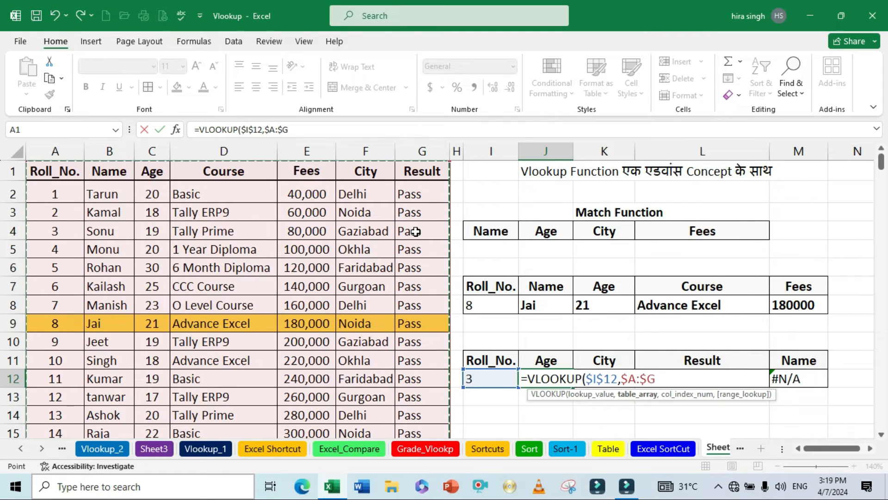
type(",")
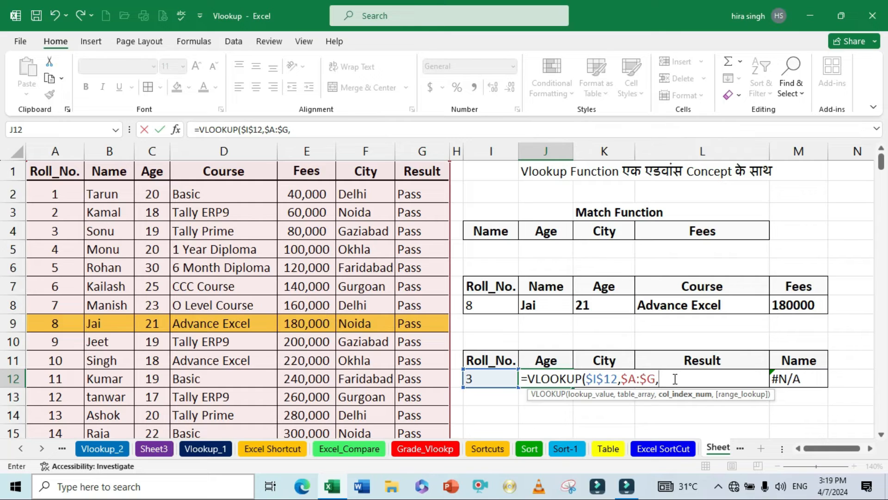
Step: Nest a MATCH function as the column index in J12's VLOOKUP, with J11 as lookup value and $A$1:$G$1 as lookup array
type("mat")
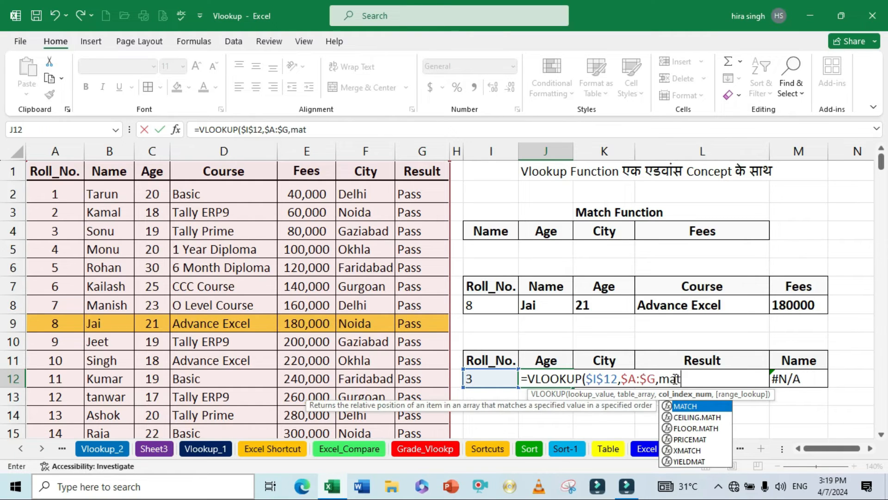
key("Tab")
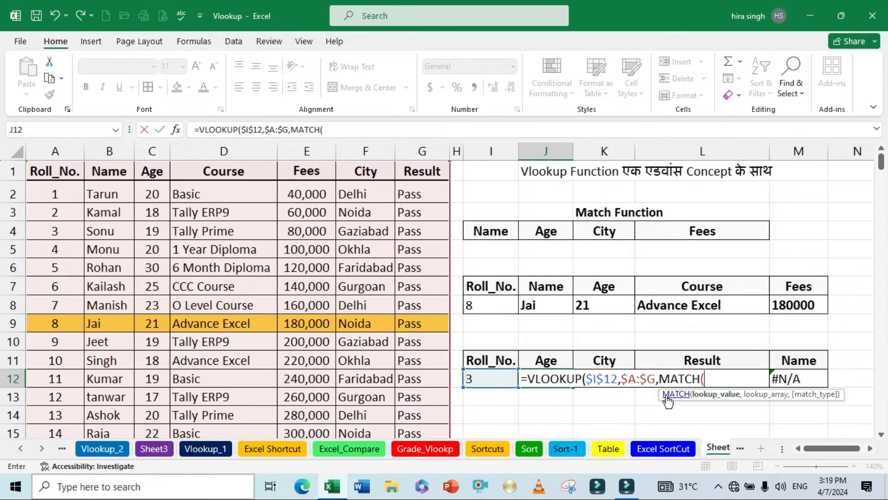
left_click(542, 361)
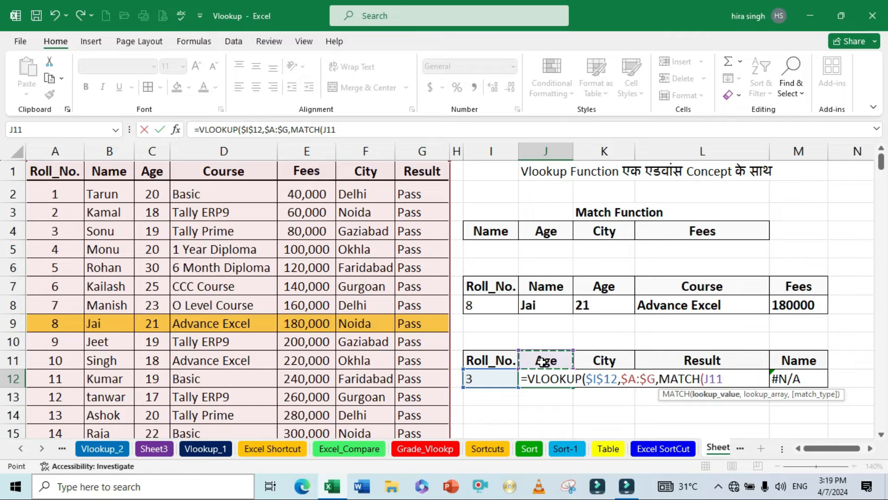
type(",")
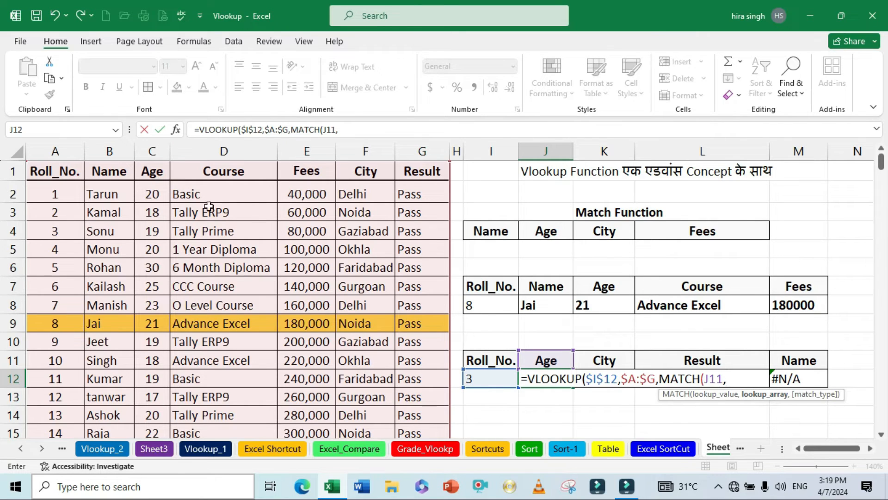
left_click_drag(66, 171, 423, 171)
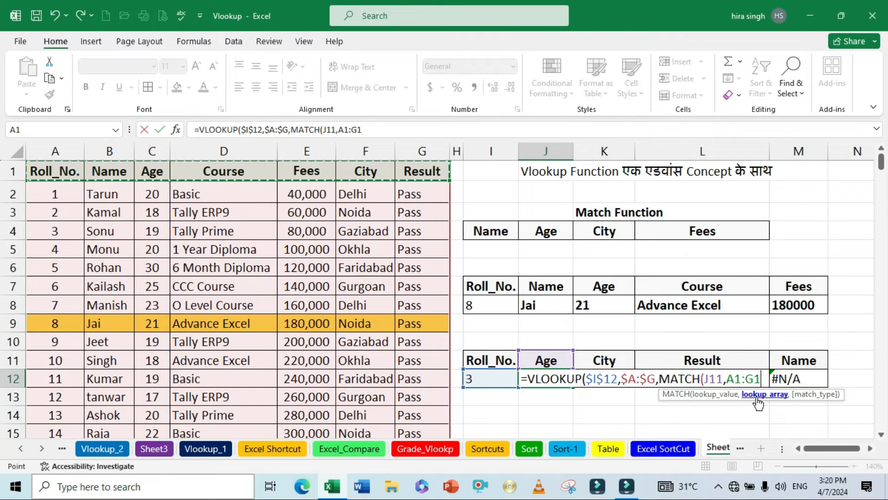
key("F4")
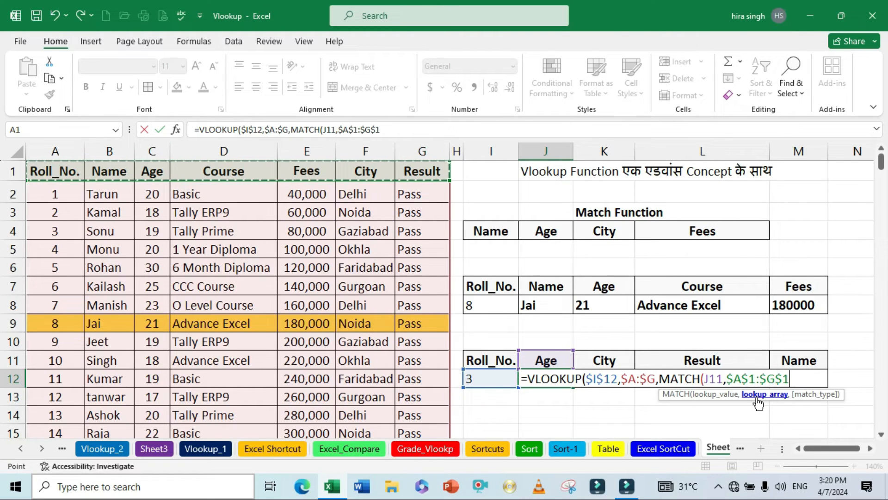
Step: Complete the J12 formula with match type 0 for MATCH and exact match 0 for VLOOKUP
type(",")
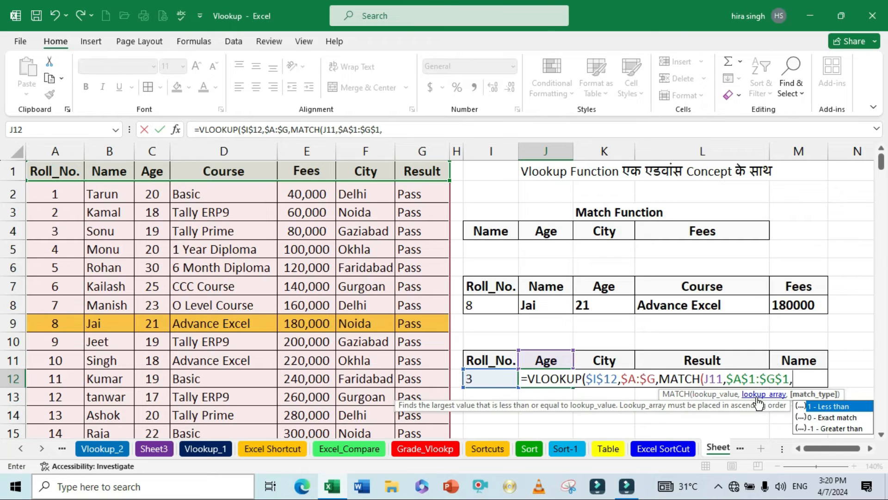
type("0)")
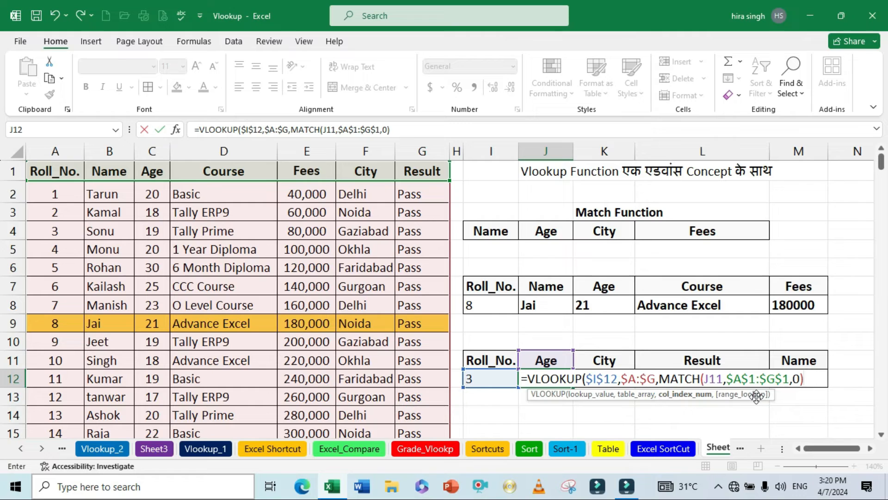
type(",")
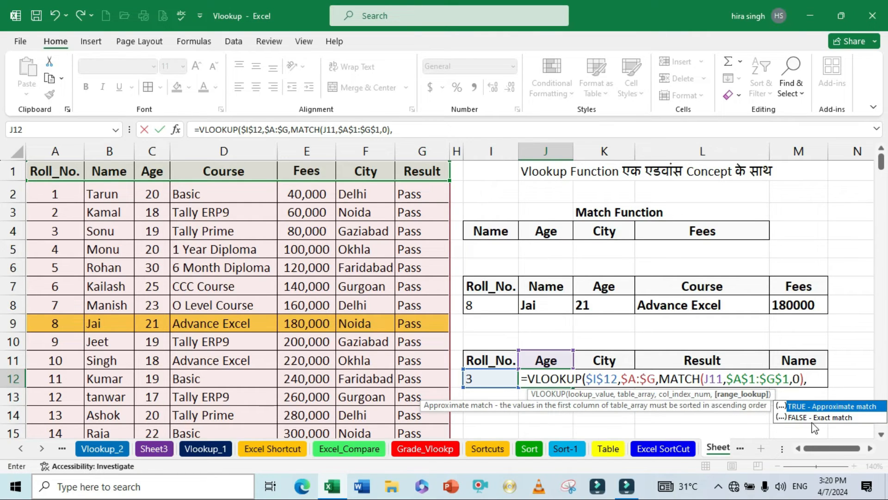
type("0")
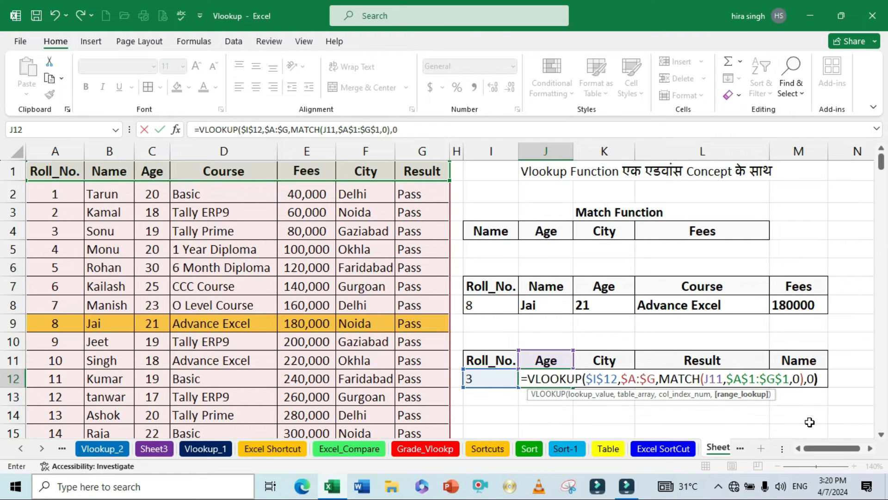
type(")")
key("Return")
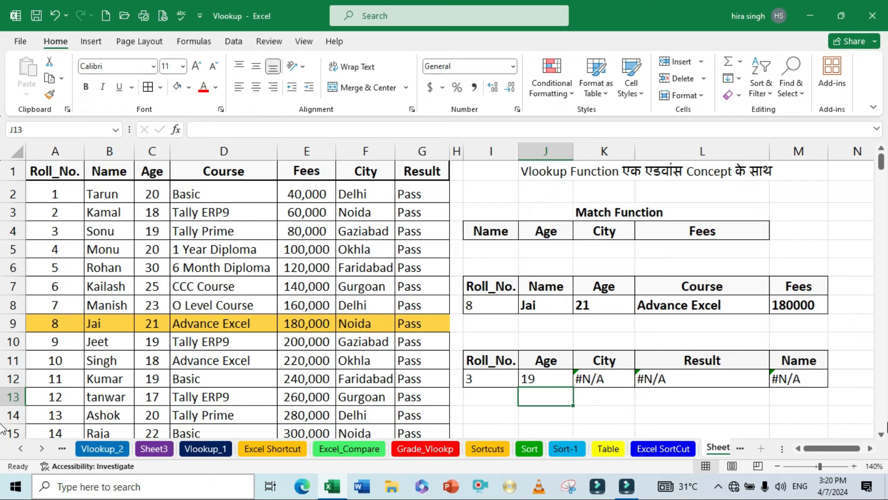
Step: Fill the J12 formula across K12:M12 and compare the results with the roll number 3 record in row 4
left_click(556, 380)
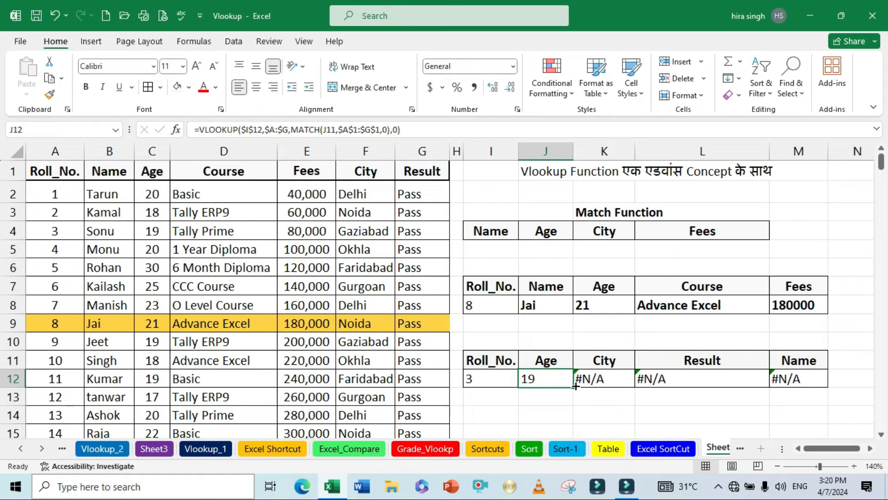
left_click_drag(575, 386, 804, 391)
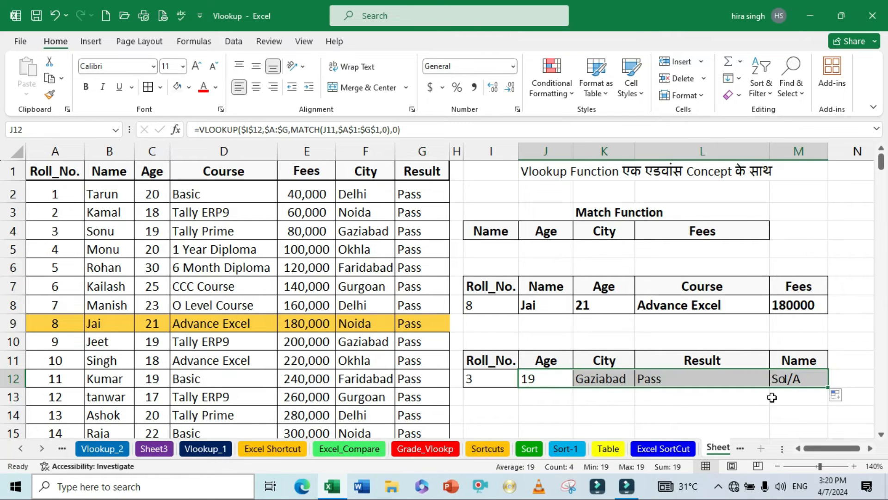
left_click(710, 408)
left_click(606, 380)
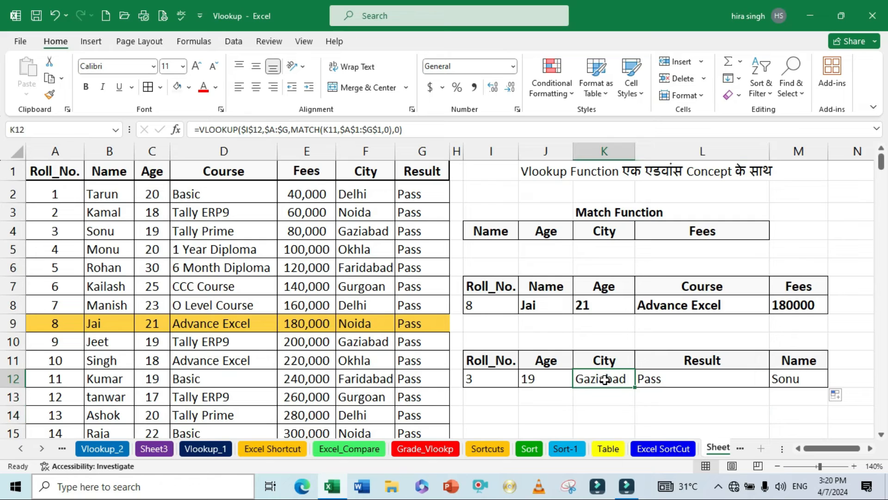
left_click(71, 230)
left_click_drag(95, 230, 419, 236)
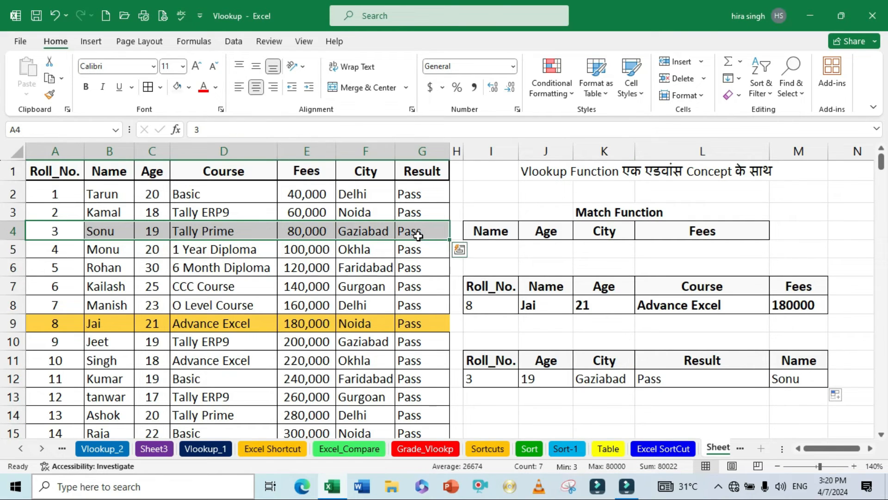
Step: Set the roll number in I12 to 11 and compare the lookup results with the matching record in row 12
left_click(542, 396)
left_click(492, 380)
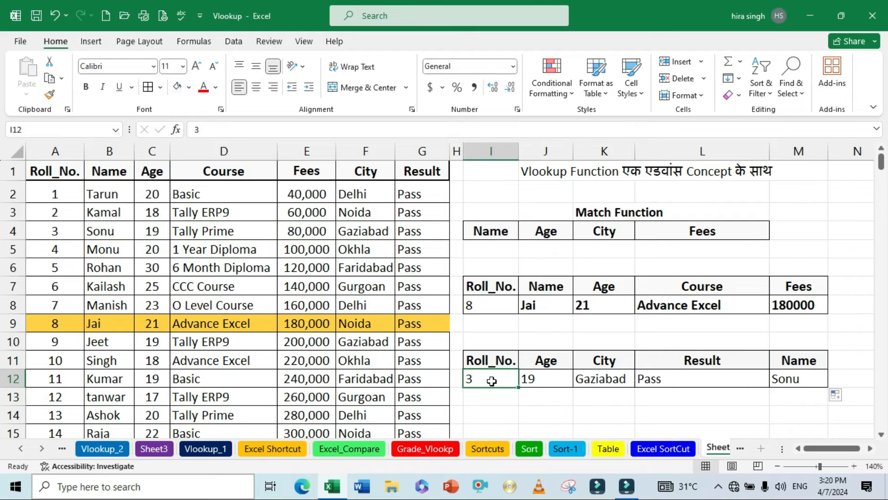
type("11")
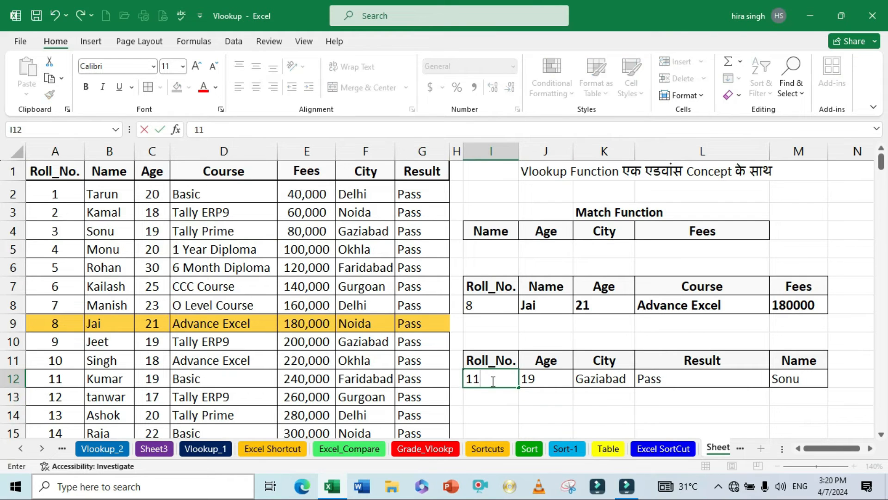
key("Return")
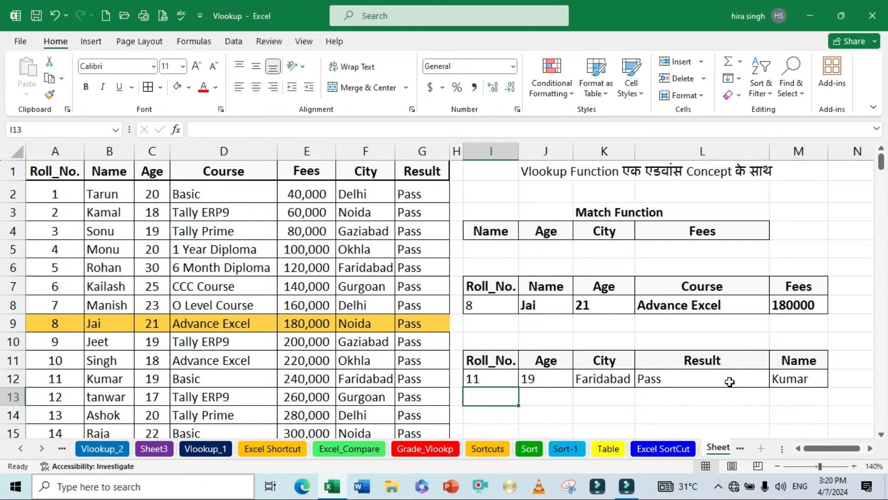
left_click(71, 376)
left_click_drag(71, 376, 422, 378)
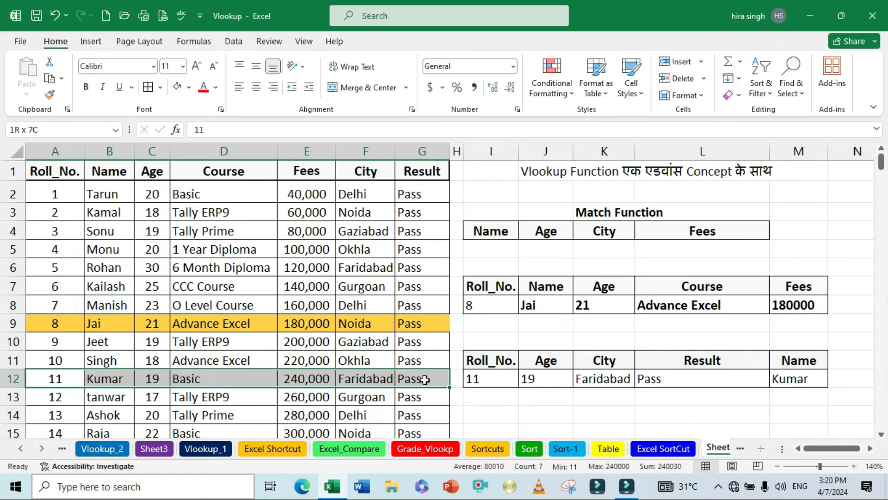
left_click(493, 398)
left_click(492, 380)
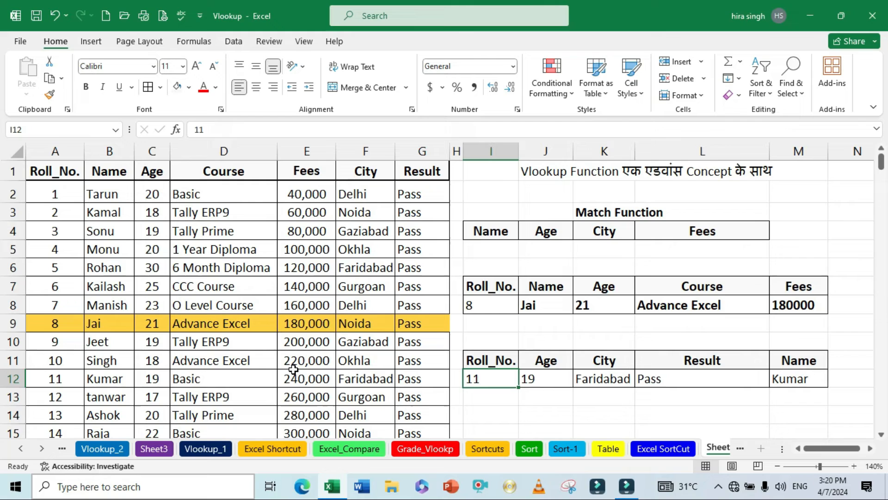
Step: Start a new conditional formatting rule for all student records in A2:G245
left_click(34, 188)
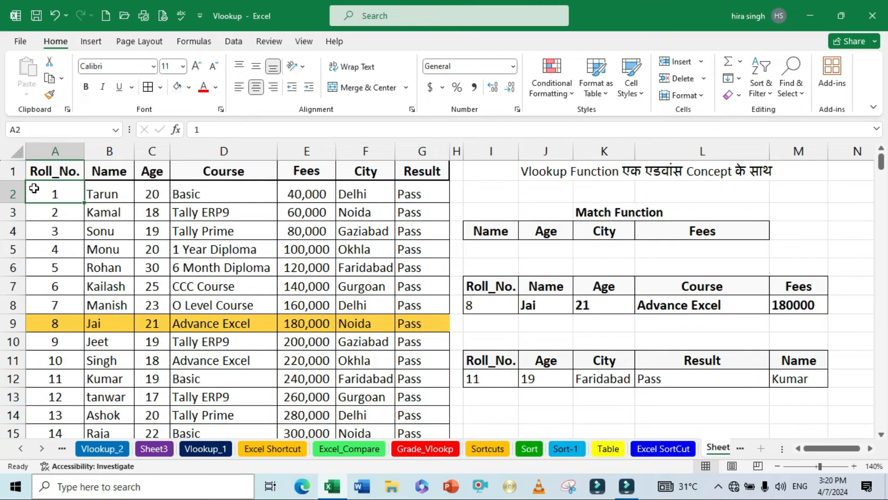
key("shift+Right")
key("shift+Right")
key("shift+Right")
key("shift+Right")
key("shift+Right")
key("shift+Right")
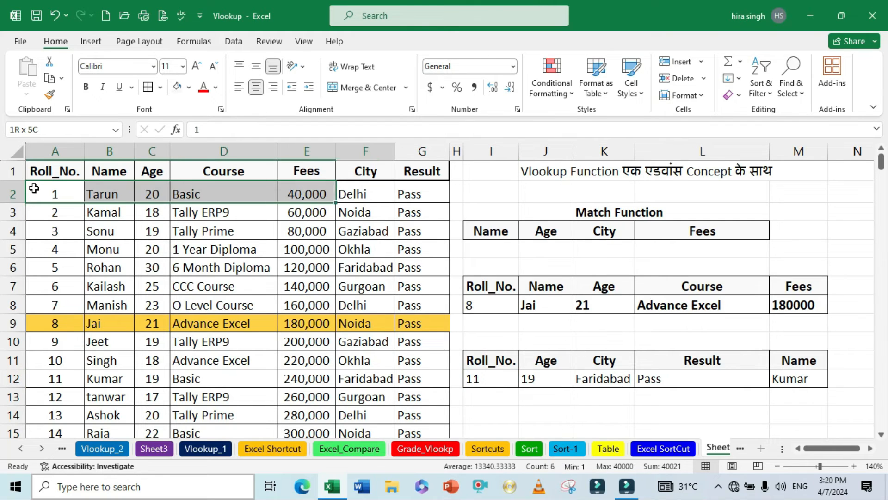
key("ctrl+shift+Down")
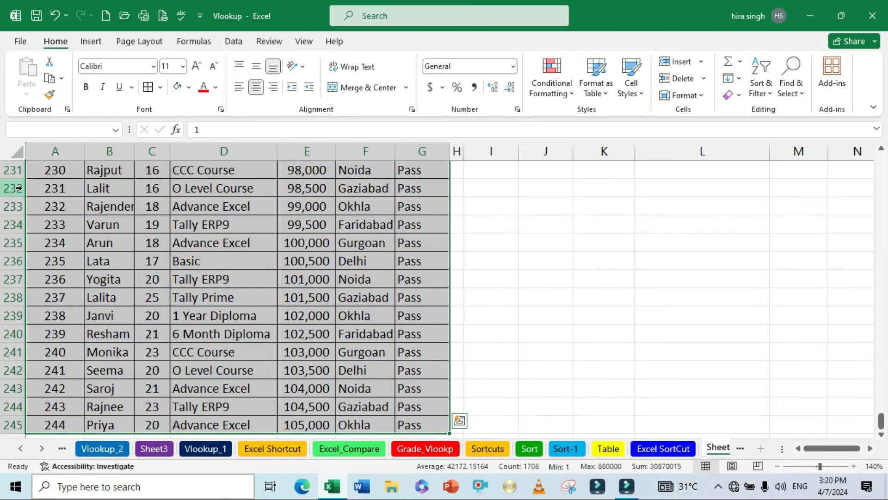
key("ctrl+BackSpace")
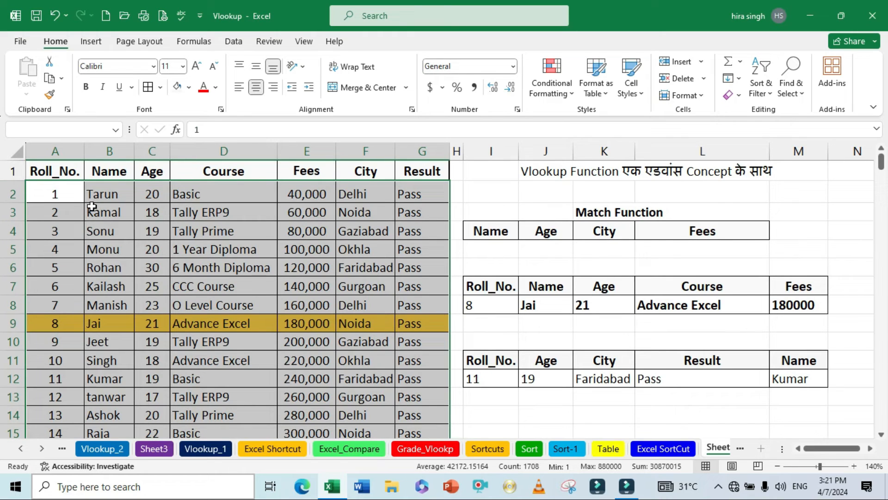
left_click(565, 97)
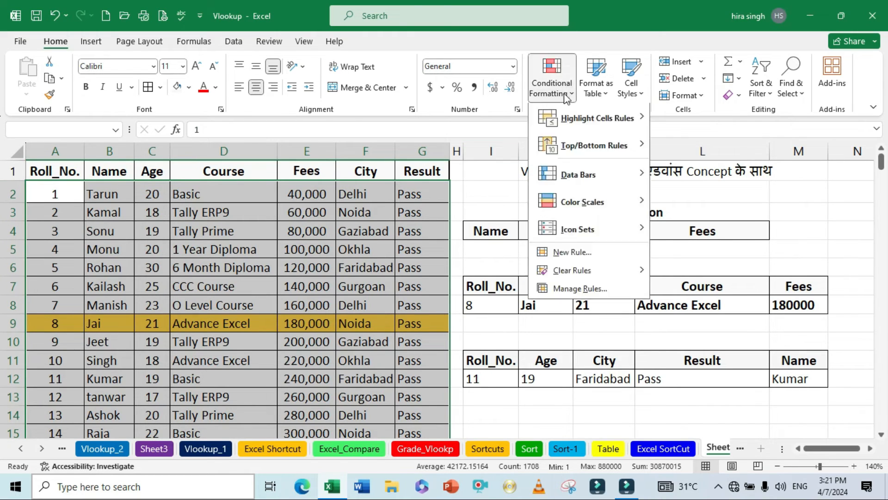
left_click(595, 257)
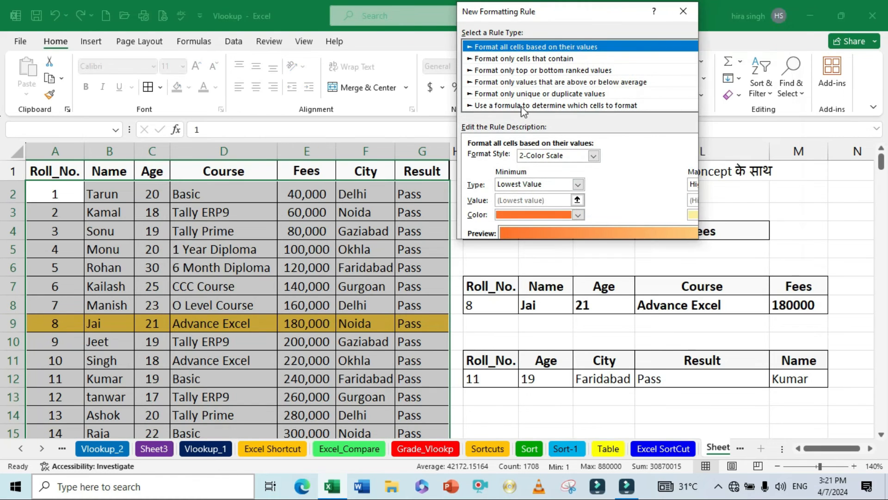
Step: Make the rule formula-based with =$I$12=$A2, keeping only the column absolute in the second reference
left_click(521, 105)
left_click(496, 157)
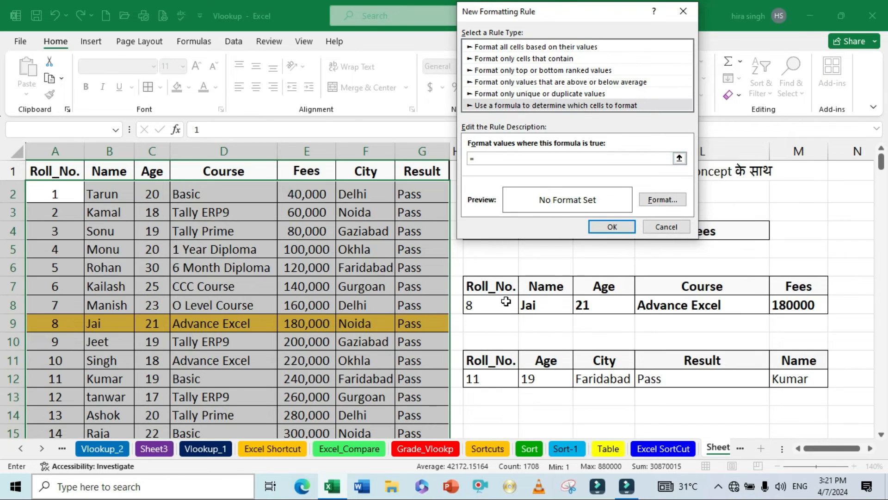
left_click(492, 375)
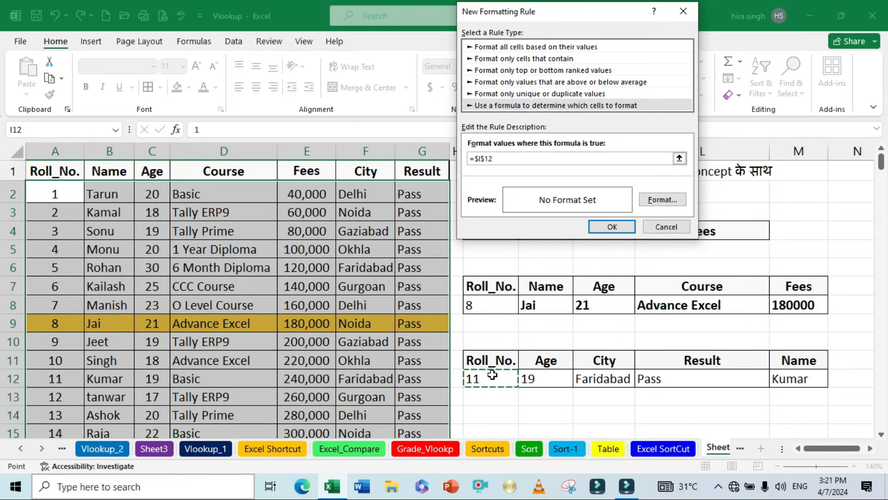
type("=")
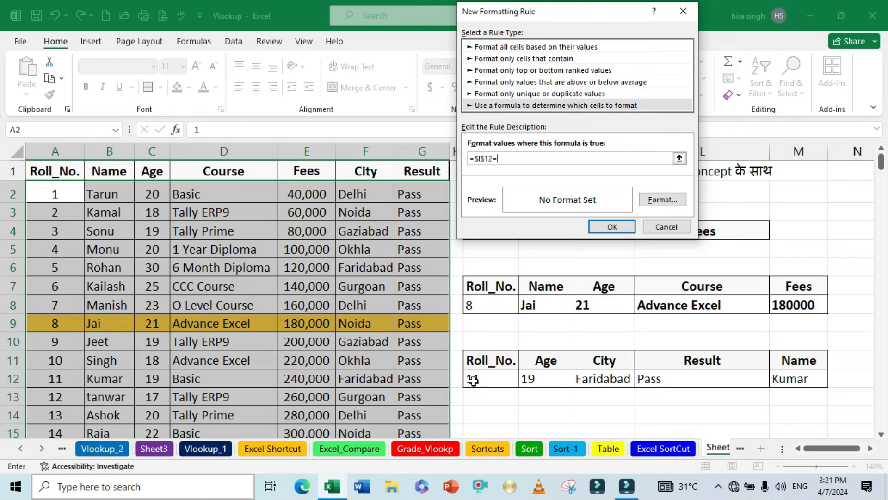
left_click(59, 194)
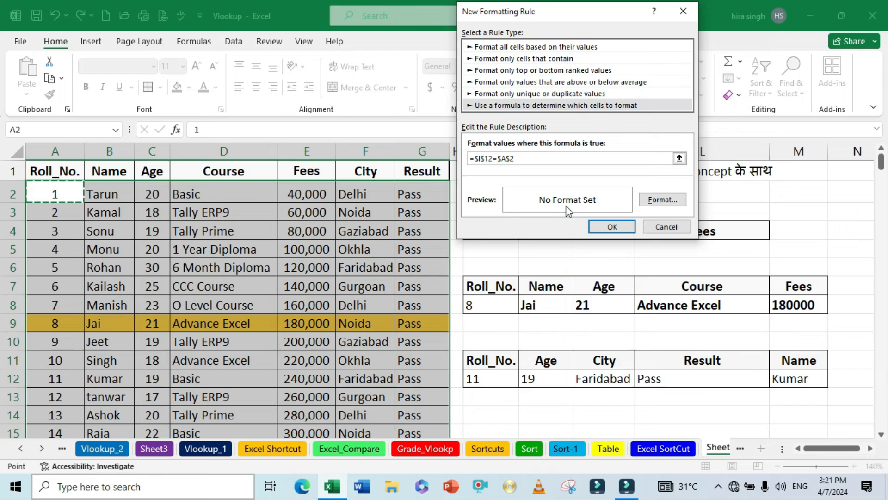
left_click(513, 159)
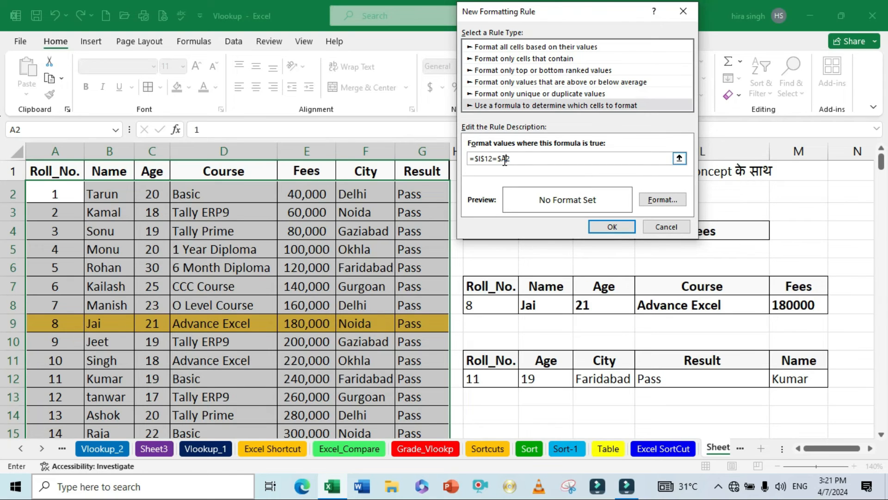
Step: Give the rule a yellow fill, apply it to the records and return to the roll number cell I12
left_click(661, 200)
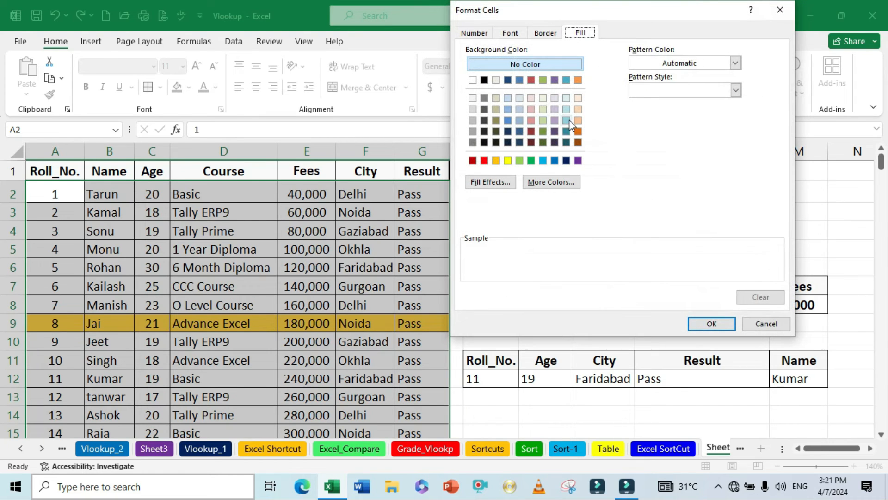
left_click(508, 161)
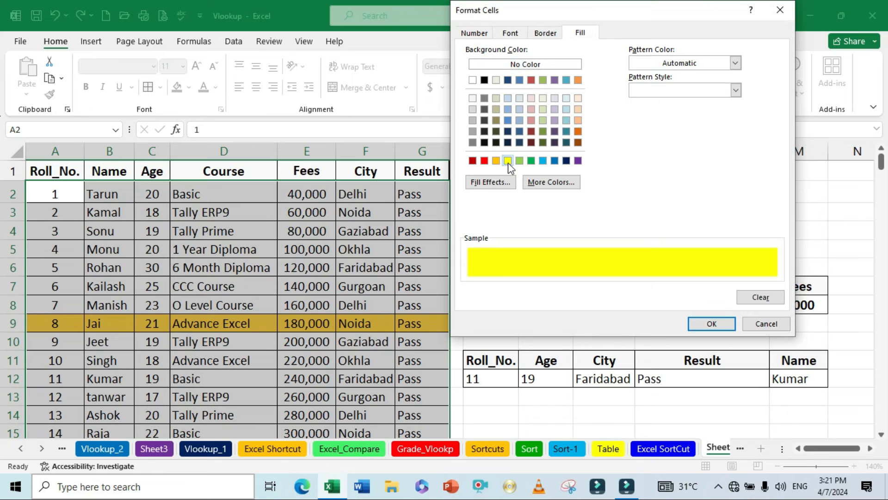
left_click(712, 324)
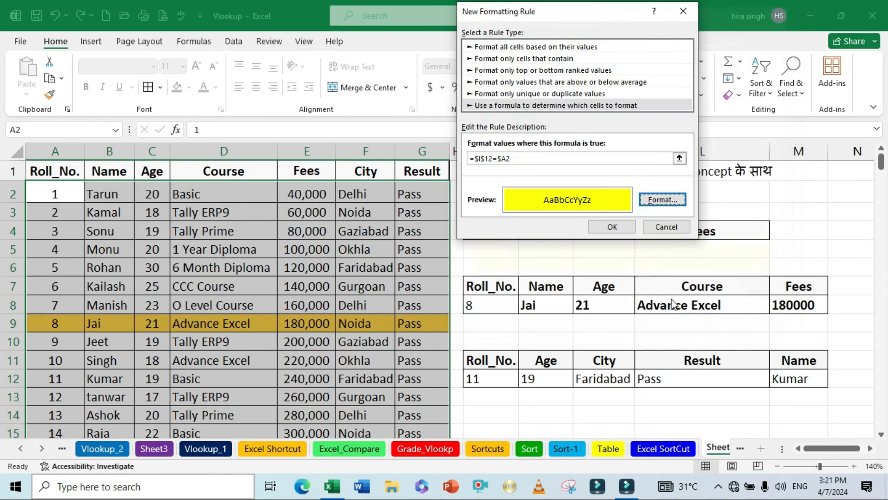
left_click(609, 224)
left_click(505, 375)
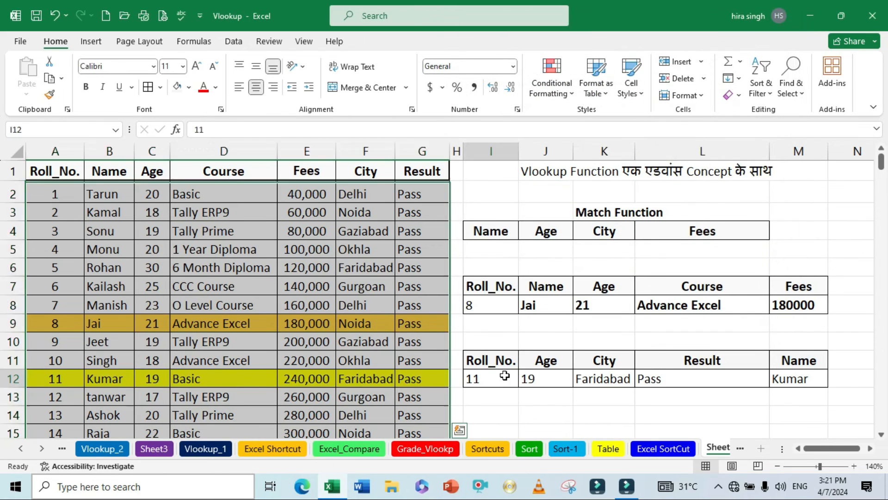
Step: Test the yellow highlighting by setting the roll number in I12 to 12 and then to 4
left_click(483, 392)
left_click(482, 379)
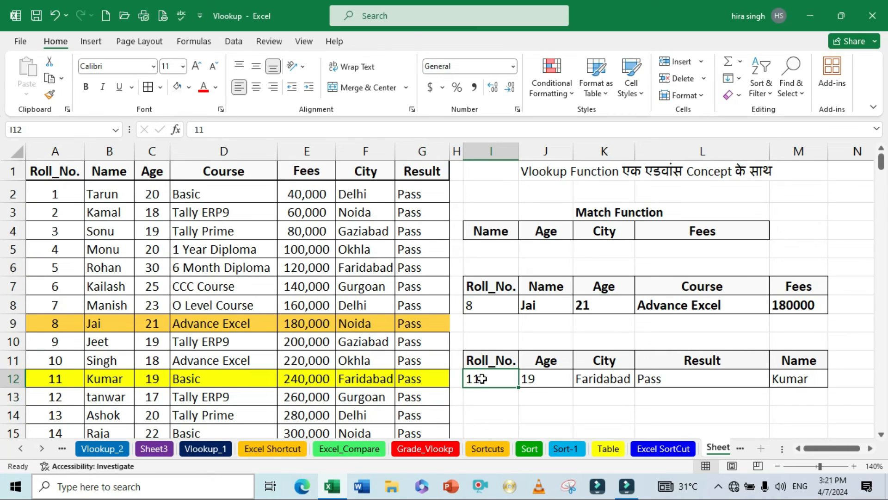
type("12")
key("Return")
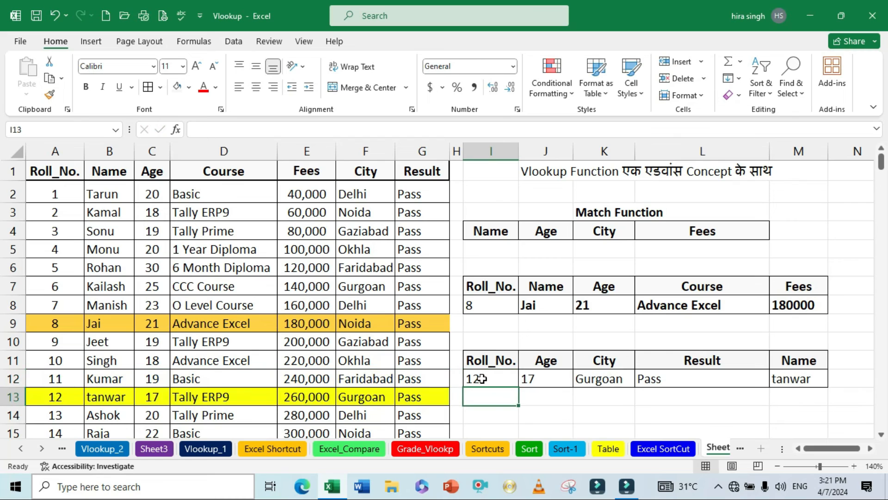
left_click(482, 379)
type("4")
key("Return")
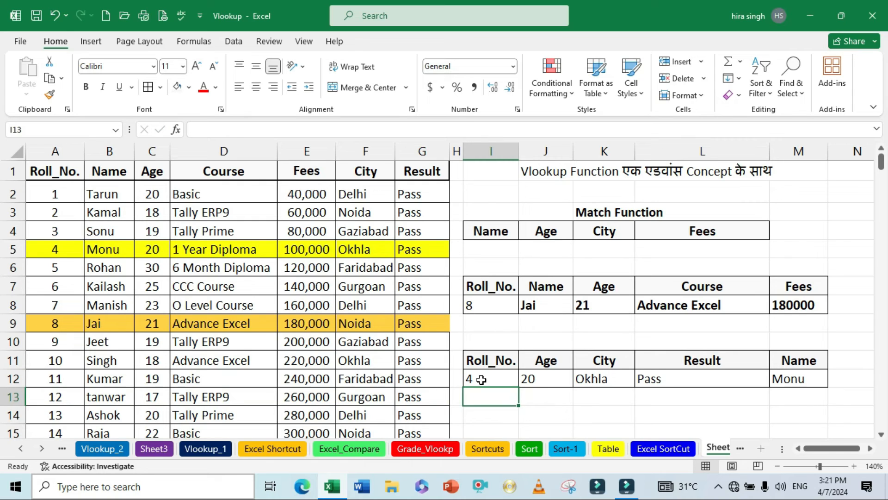
Step: Review the lookup results in I12:M12, their headers in row 11 and the VLOOKUP formula in J12
left_click_drag(482, 379, 775, 377)
left_click(564, 411)
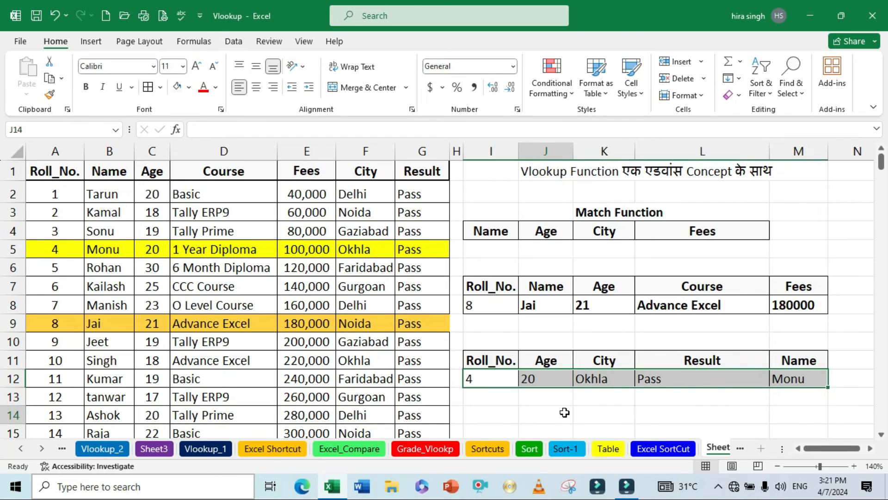
left_click_drag(491, 361, 800, 364)
left_click(646, 407)
left_click(556, 382)
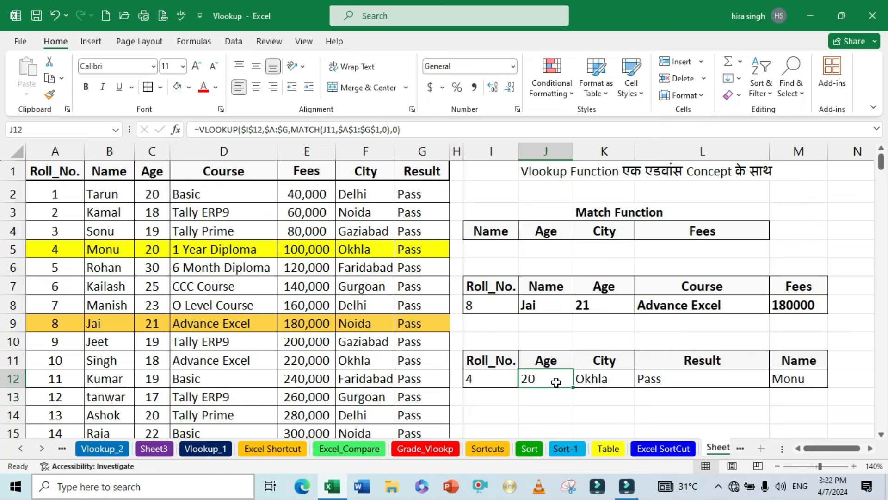
left_click(557, 403)
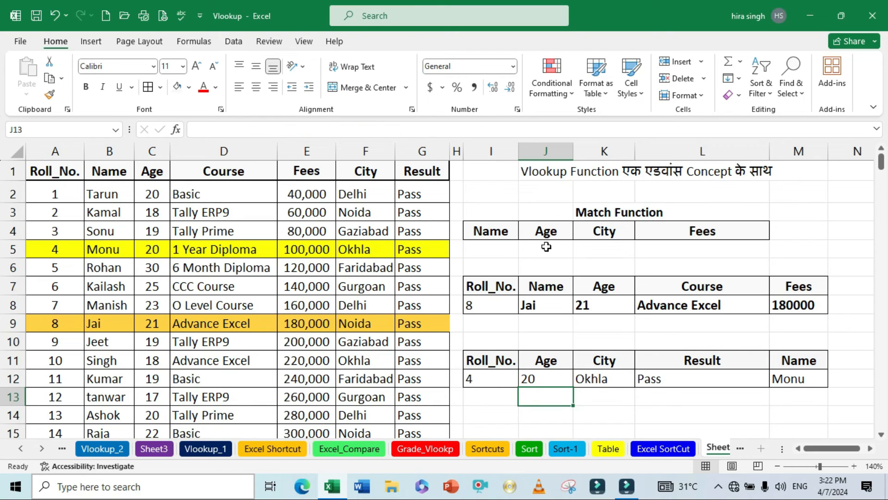
Step: Start a MATCH formula in I5 under the Name header, using I4 as the lookup value
left_click(501, 251)
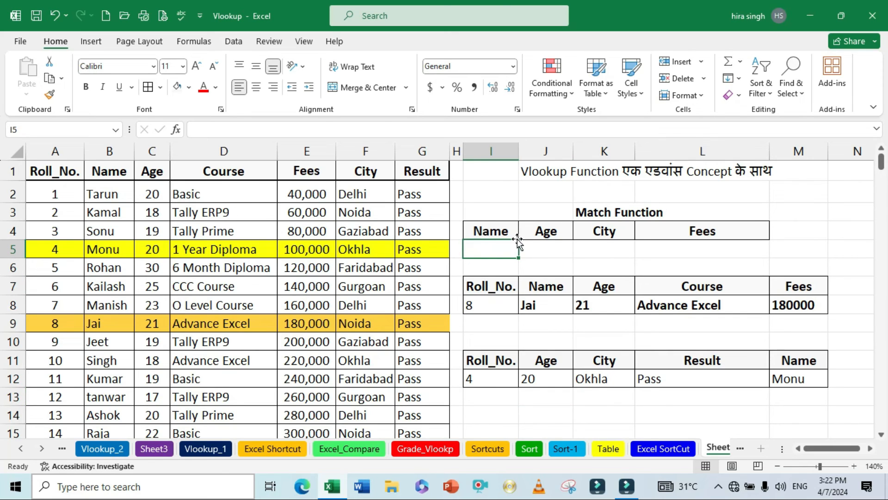
left_click(484, 233)
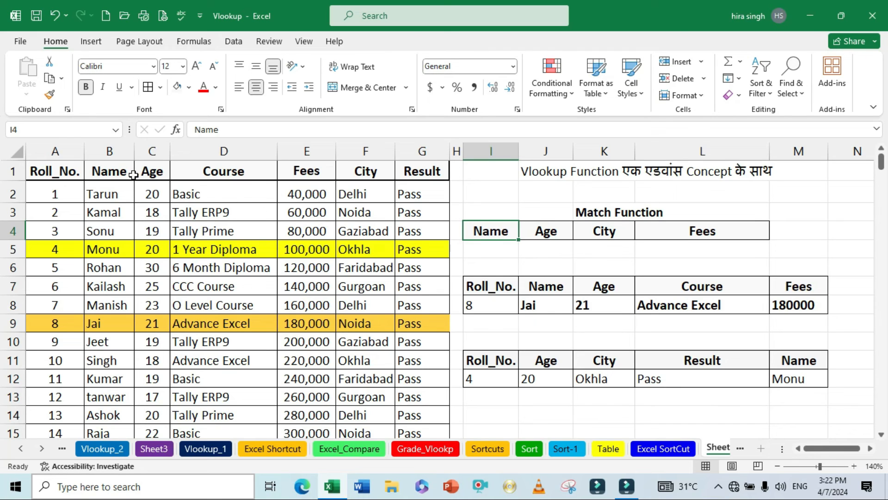
left_click(490, 251)
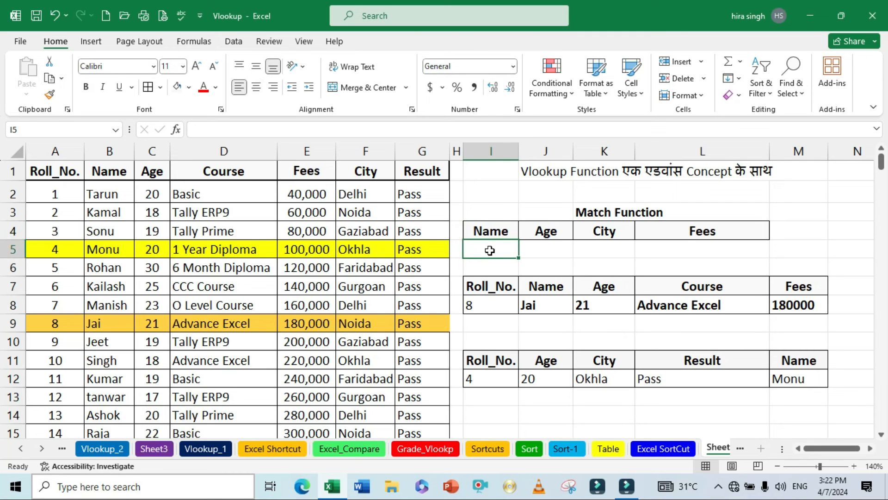
type("=vm")
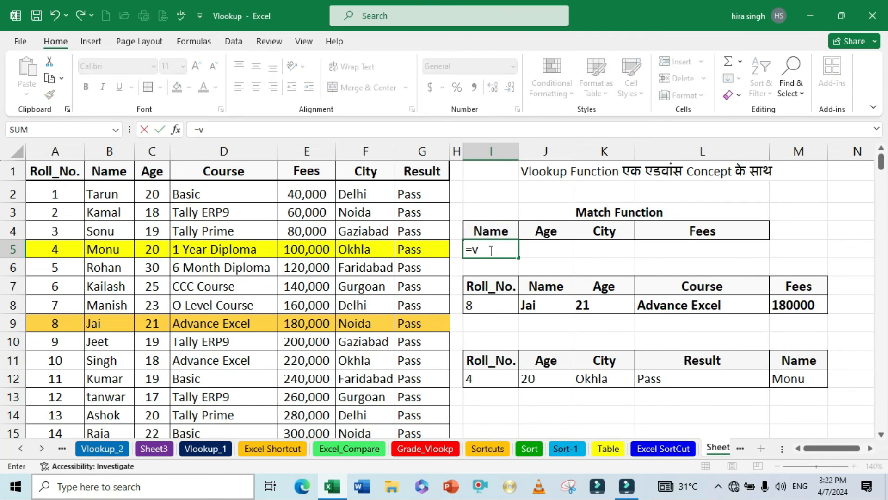
key("BackSpace")
key("BackSpace")
type("MATCH(")
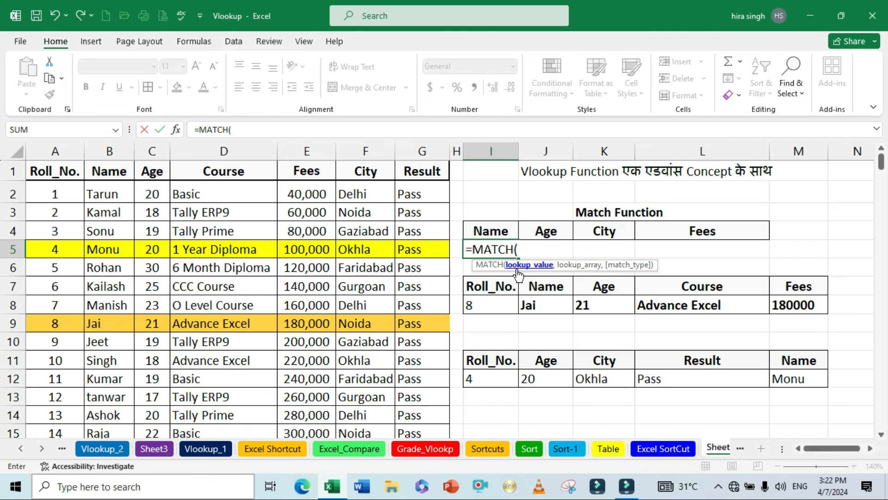
left_click(492, 232)
type(",")
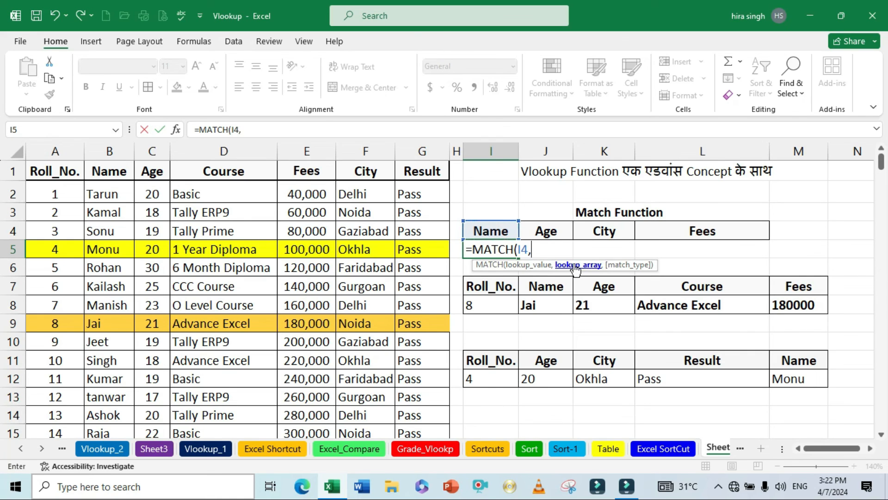
Step: Complete the MATCH formula with the absolute header range $A$1:$G$1 and match type 0
left_click_drag(52, 171, 397, 173)
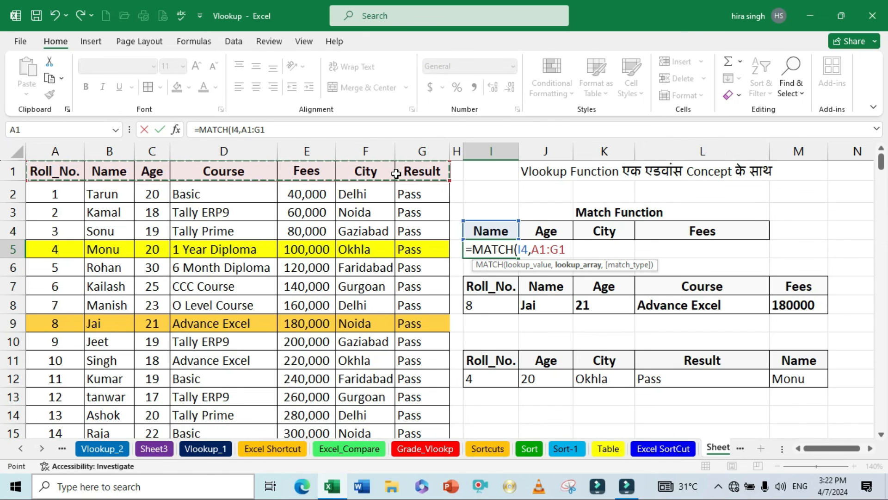
key("F4")
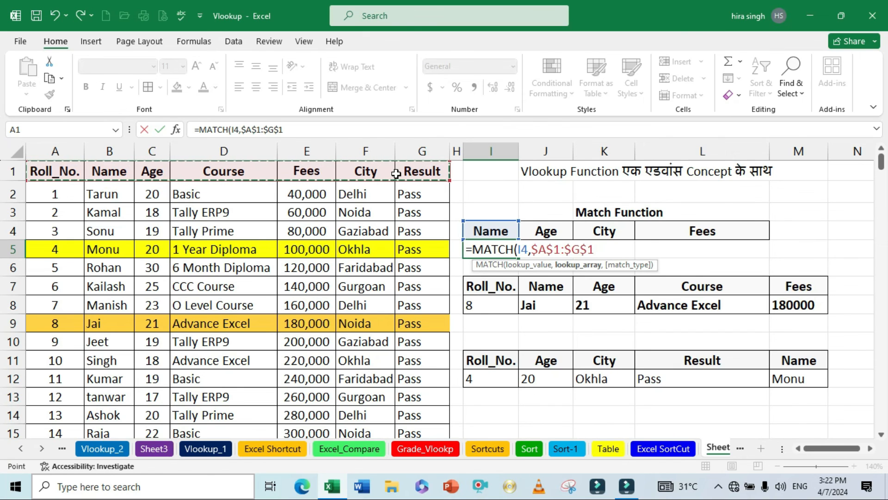
type(",0")
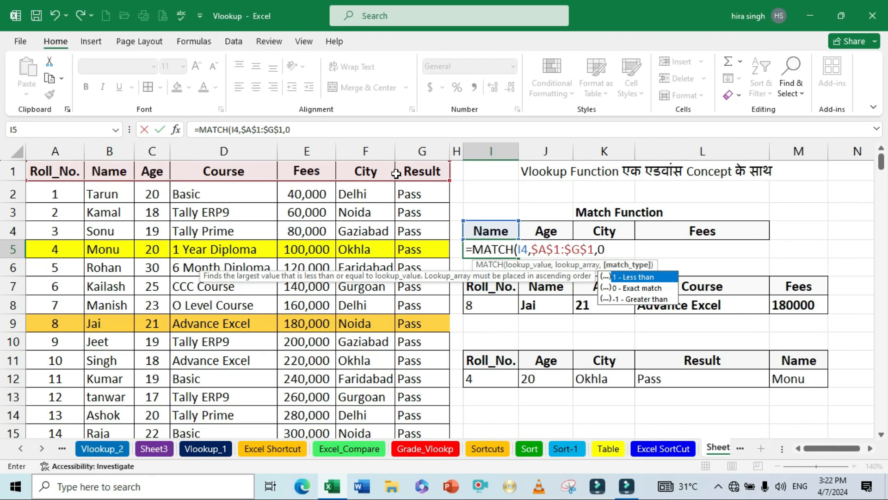
key("Return")
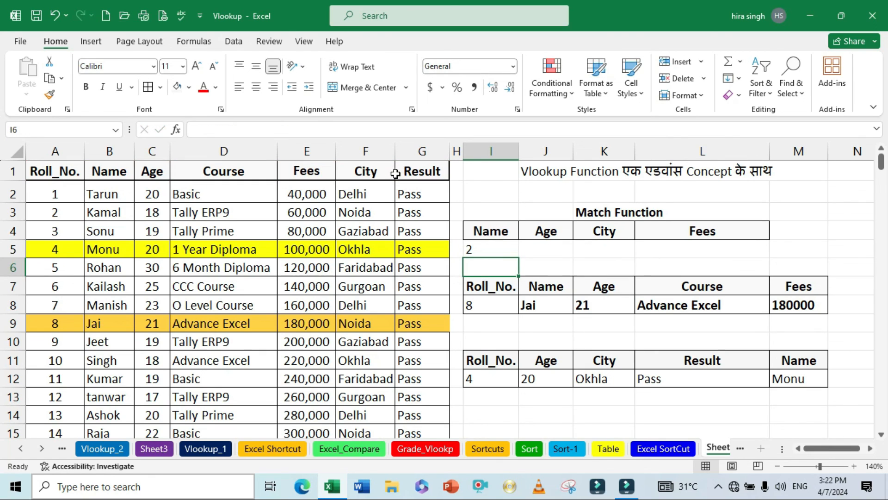
Step: Compare the Name result with its column in the student table, and fill the MATCH formula from I5 across to L5
left_click(489, 224)
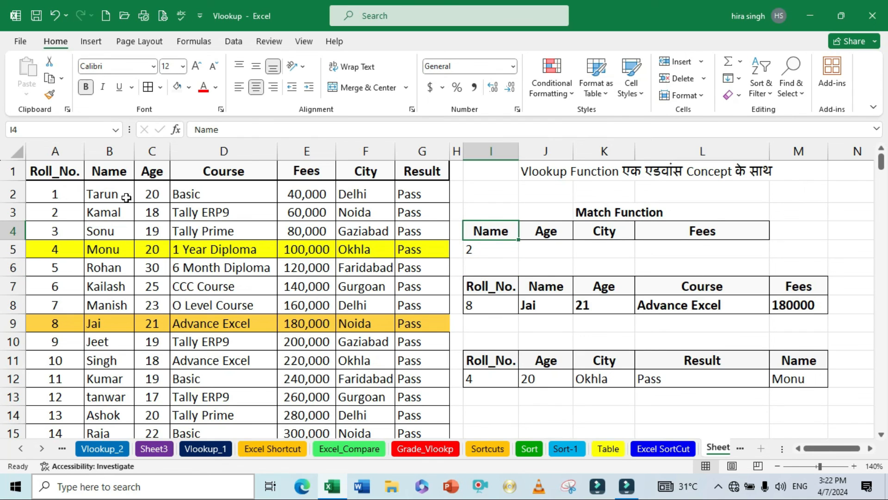
left_click(111, 171)
left_click_drag(112, 172, 151, 242)
left_click(491, 249)
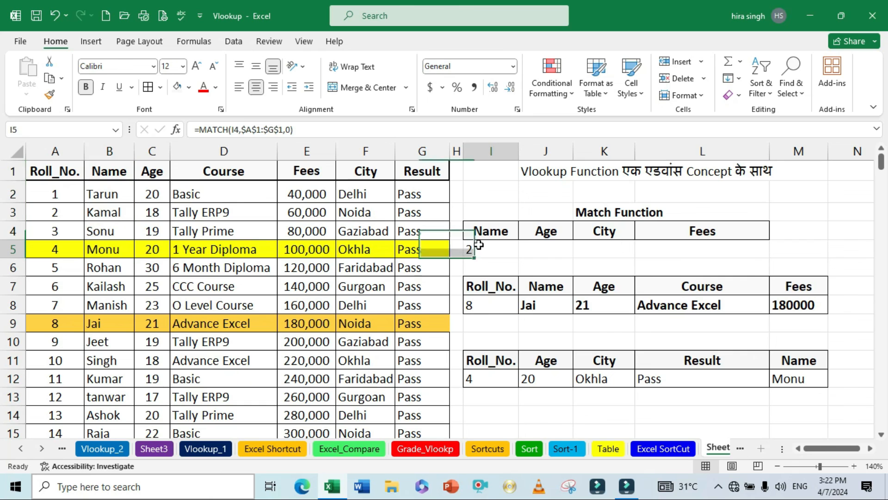
left_click_drag(516, 257, 744, 260)
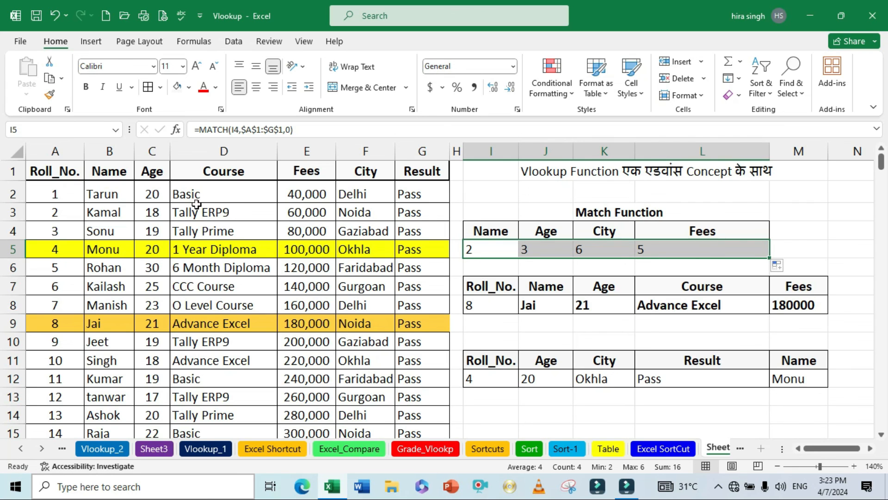
Step: Check the Age and City match results in J5 and K5 against their columns in the student table
left_click(154, 195)
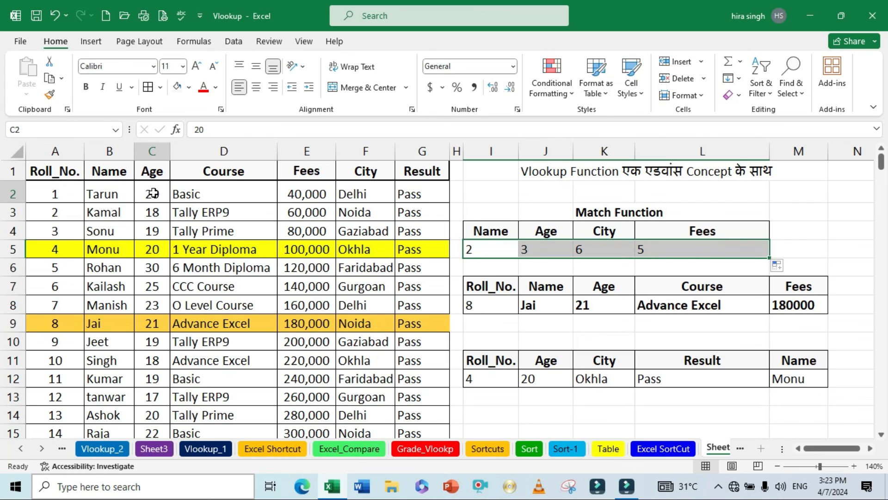
left_click(525, 251)
left_click(586, 252)
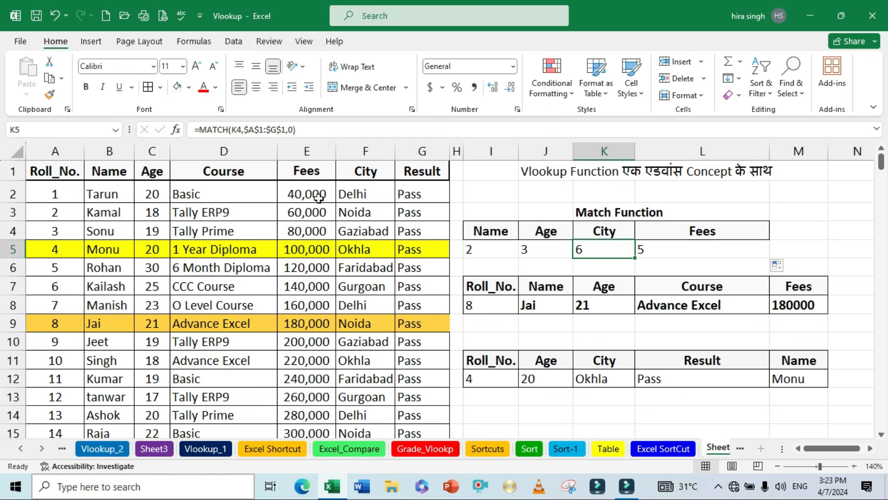
left_click(369, 197)
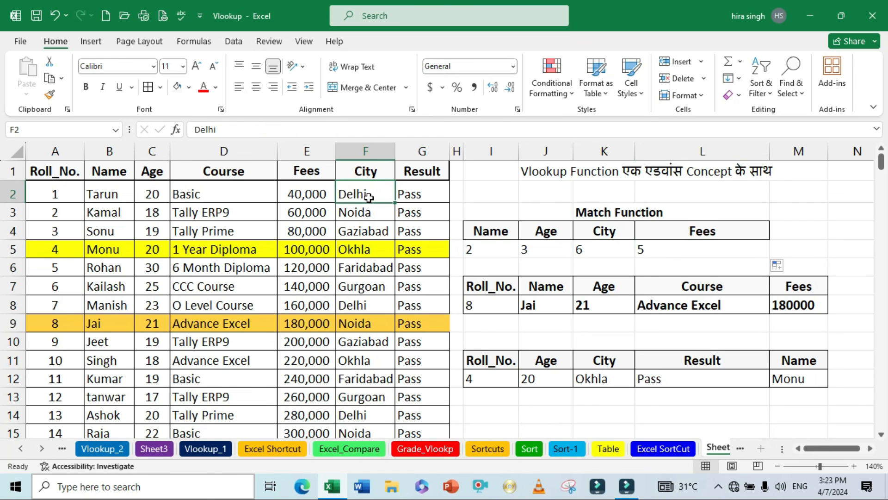
Step: Change the header in J4 of the Match Function table to Course
left_click(545, 234)
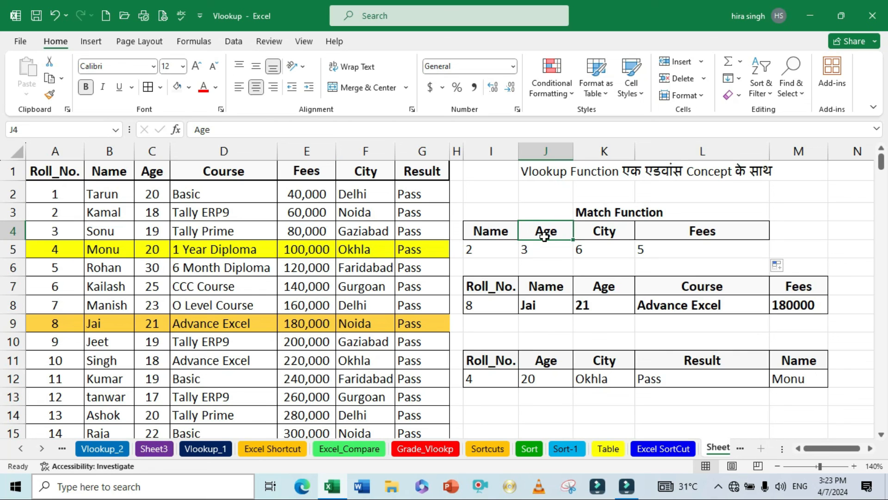
type("Co")
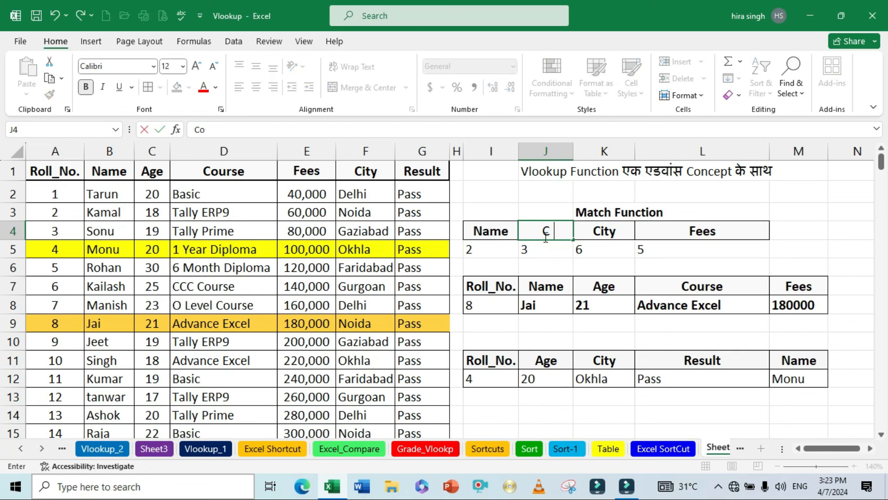
type("urse")
key("Return")
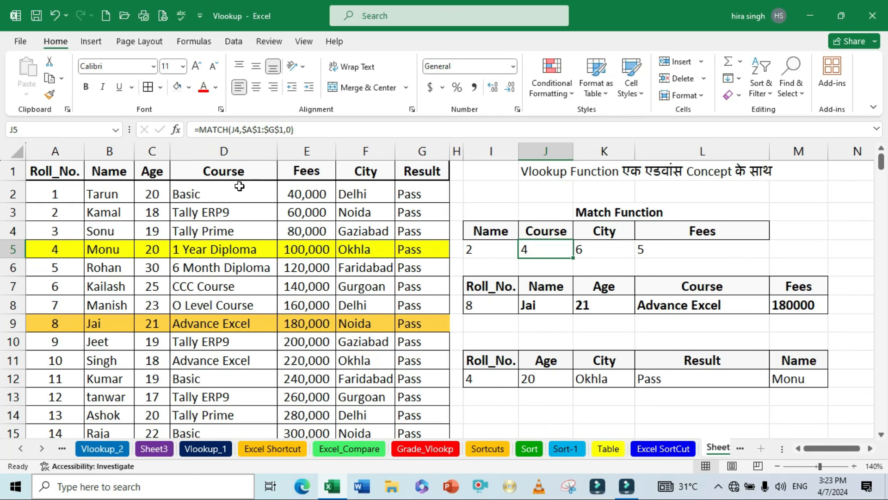
Step: Compare the MATCH results in I5:L5 with the position of the Course column in the student table
left_click(259, 185)
left_click_drag(481, 249, 670, 254)
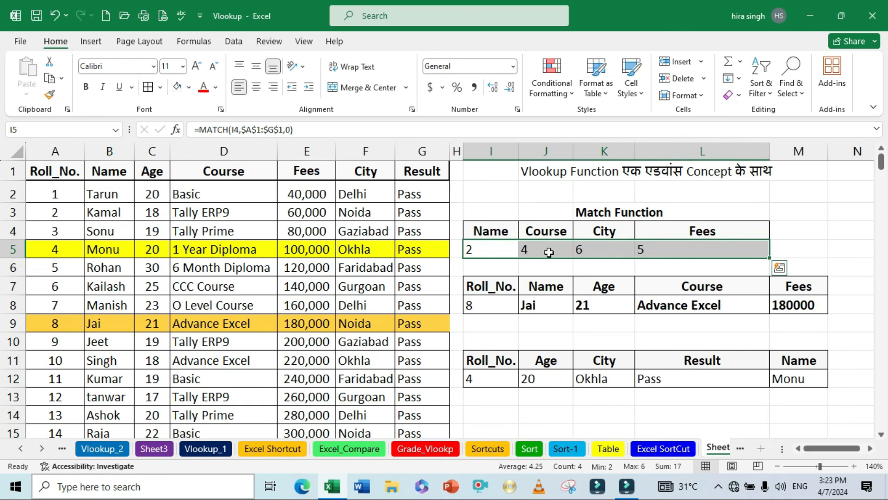
left_click(547, 250)
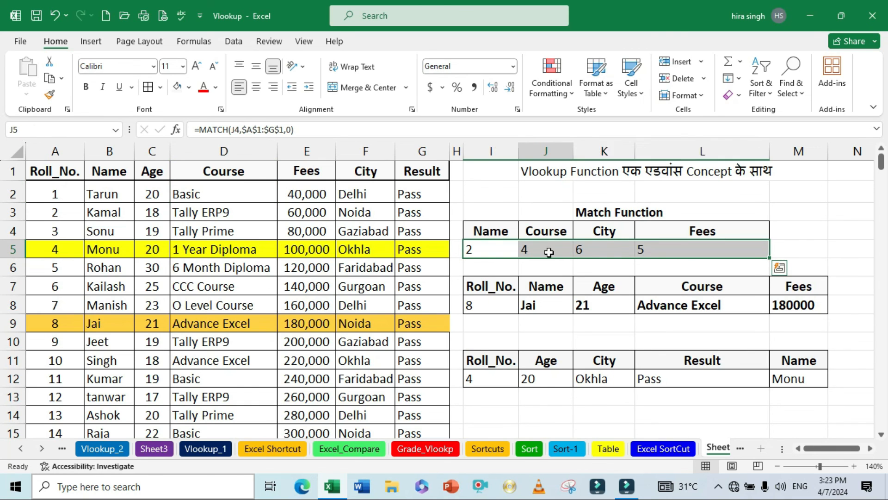
left_click(494, 250)
left_click(667, 255, "shift")
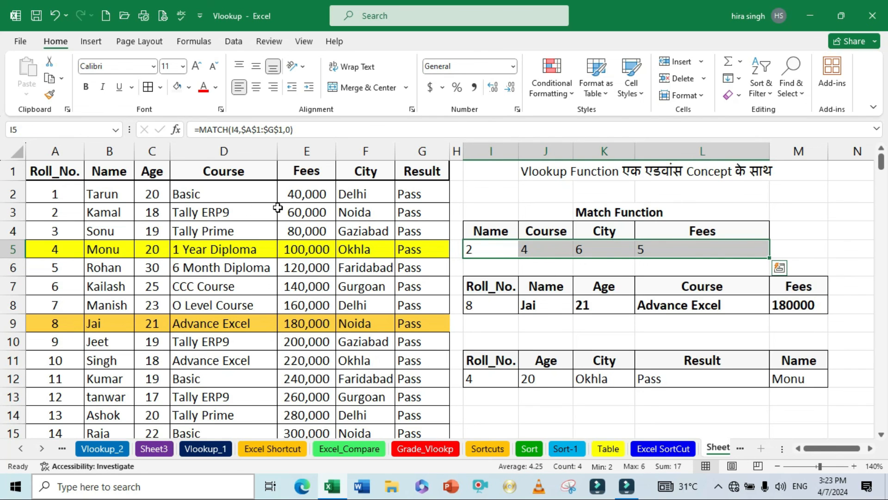
left_click(255, 173)
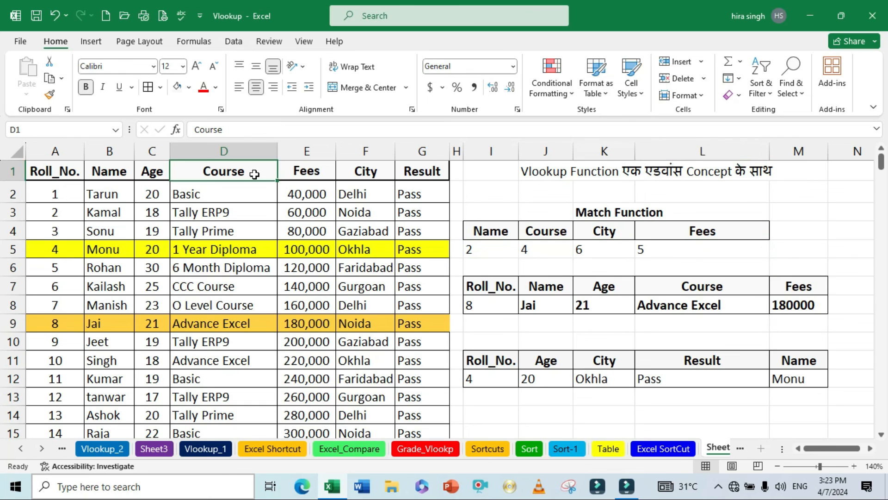